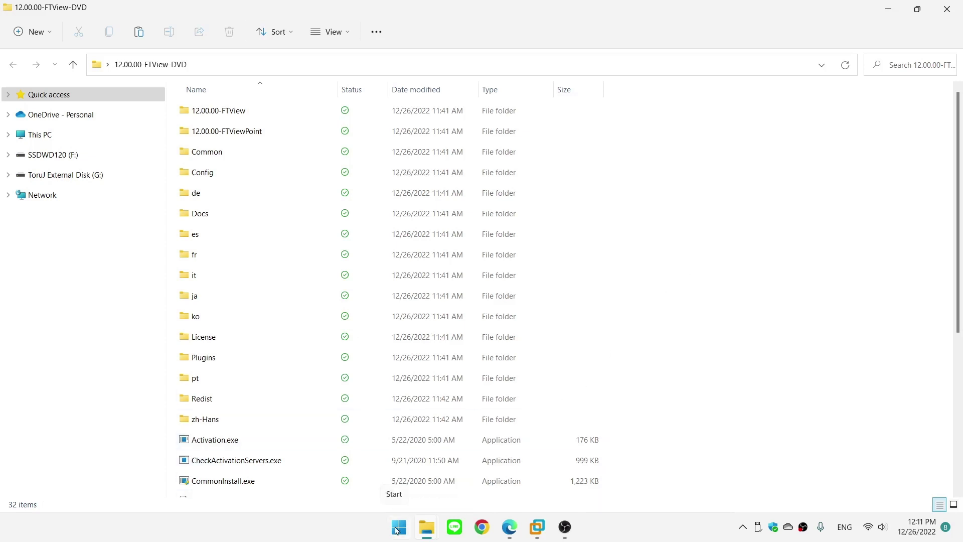
Open the Control Panel's Region administrative options and display the welcome screen and new user accounts settings
{"action": "left_click", "coordinate": [397, 528]}
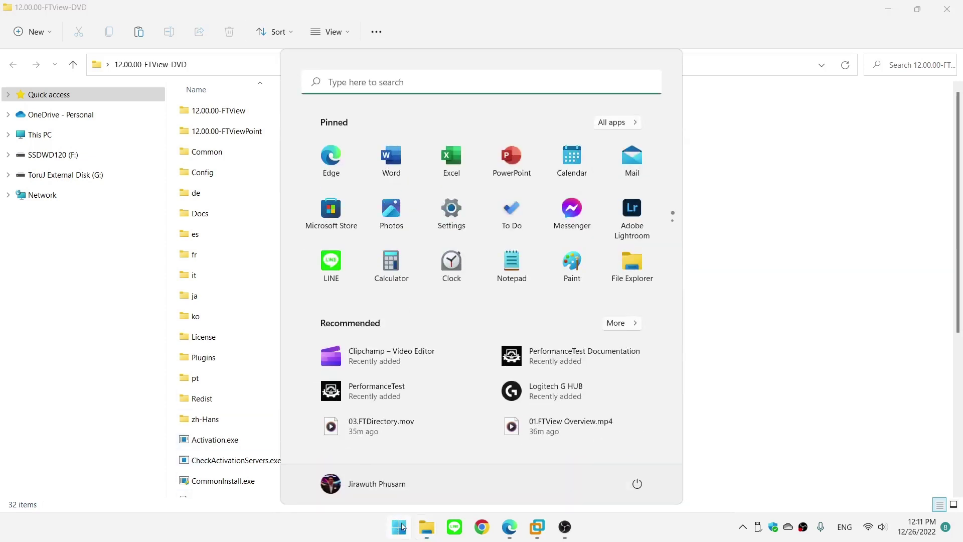
{"action": "type", "text": "control"}
{"action": "key", "text": "Return"}
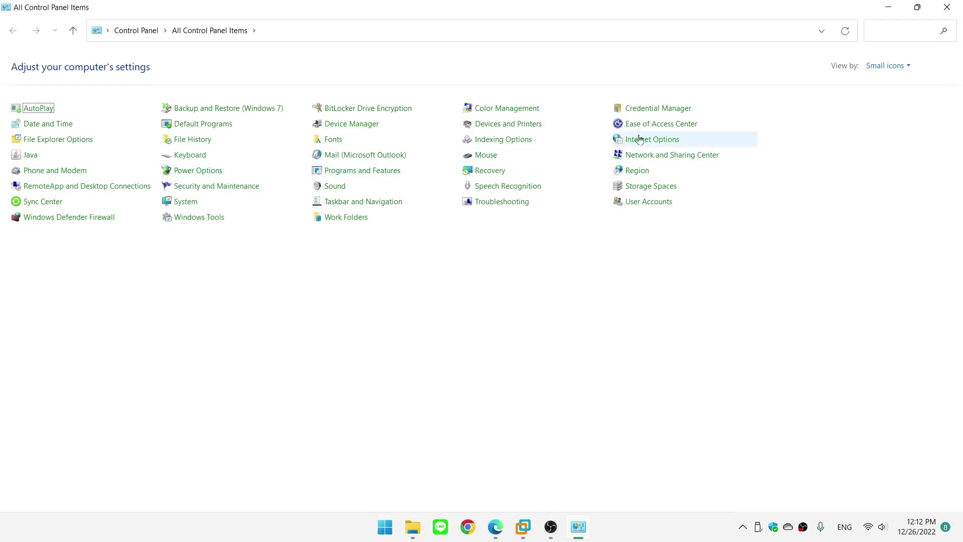
{"action": "left_click", "coordinate": [631, 171]}
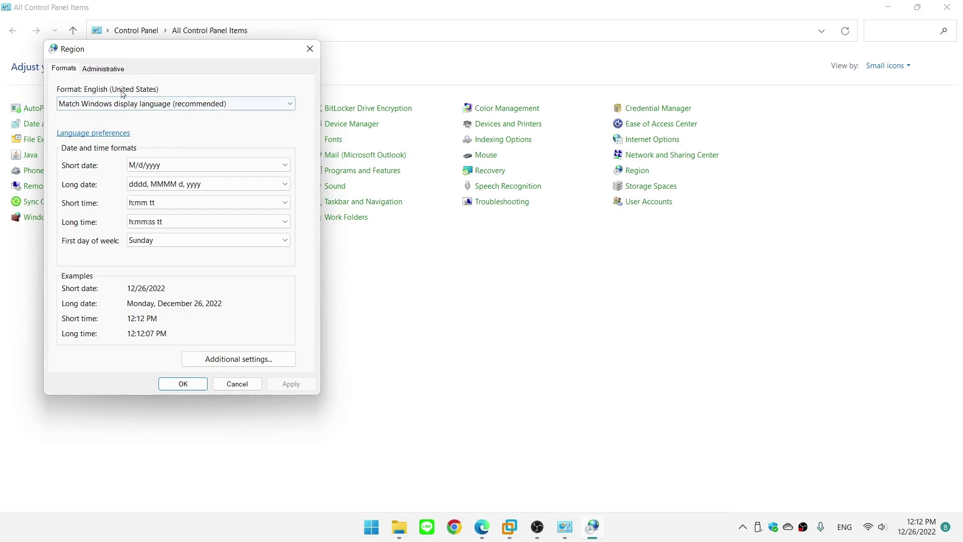
{"action": "left_click", "coordinate": [102, 69]}
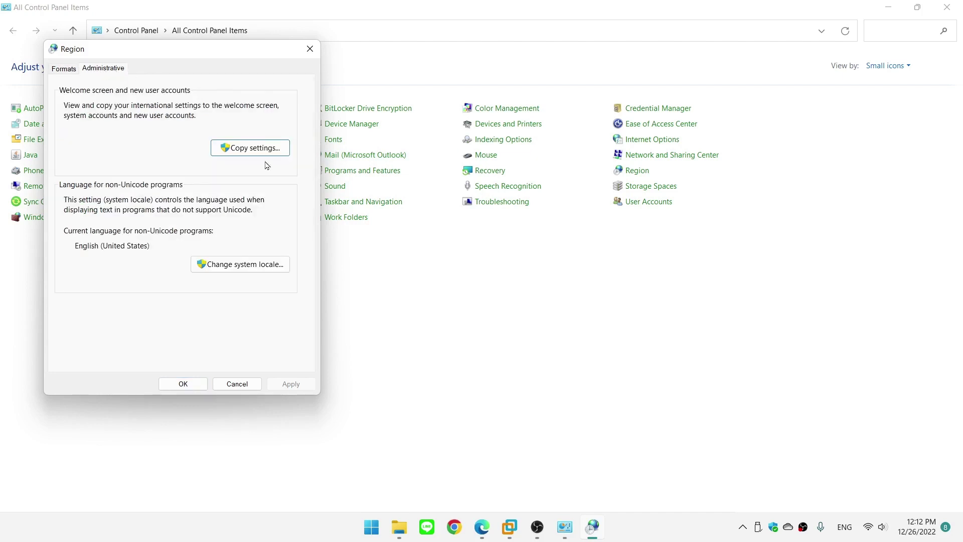
{"action": "left_click", "coordinate": [255, 148]}
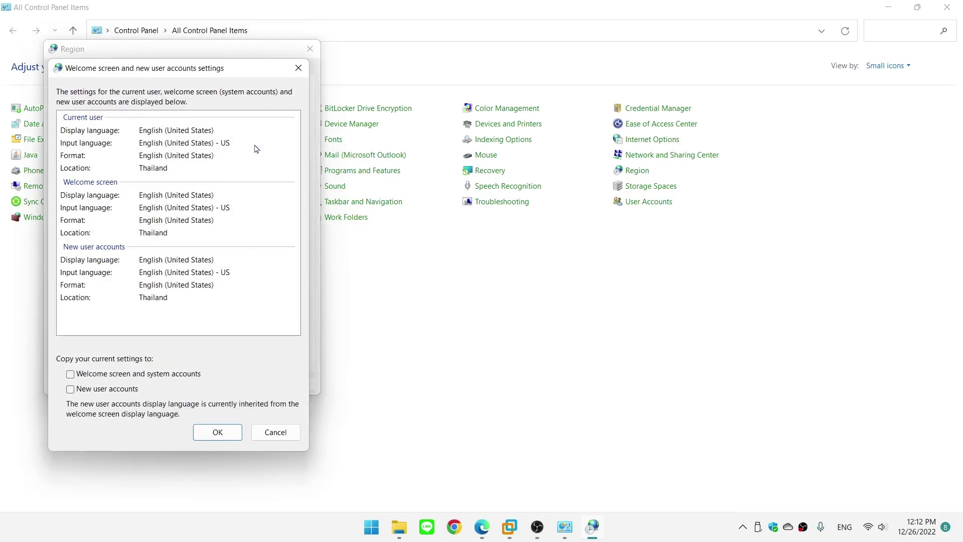
Check the display language, input language and format for the current user, welcome screen and new user accounts, and close the Region settings
{"action": "left_click", "coordinate": [83, 131]}
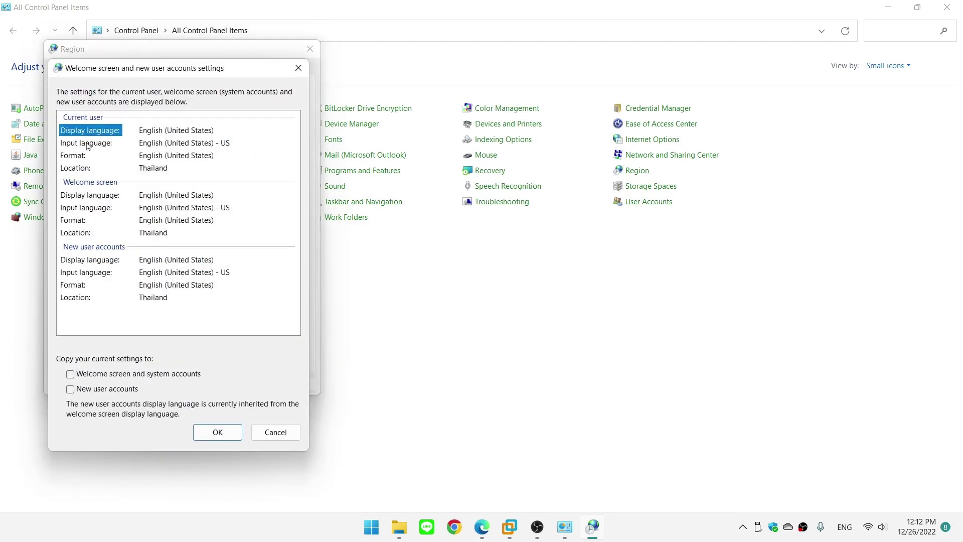
{"action": "left_click", "coordinate": [86, 144]}
{"action": "left_click", "coordinate": [78, 158]}
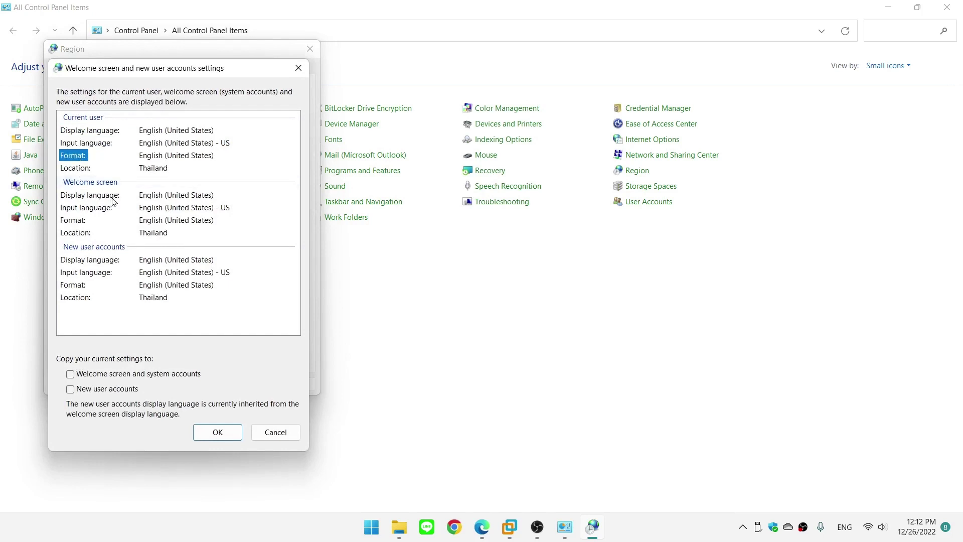
{"action": "left_click", "coordinate": [142, 200]}
{"action": "left_click", "coordinate": [94, 199]}
{"action": "left_click", "coordinate": [91, 211]}
{"action": "left_click", "coordinate": [75, 221]}
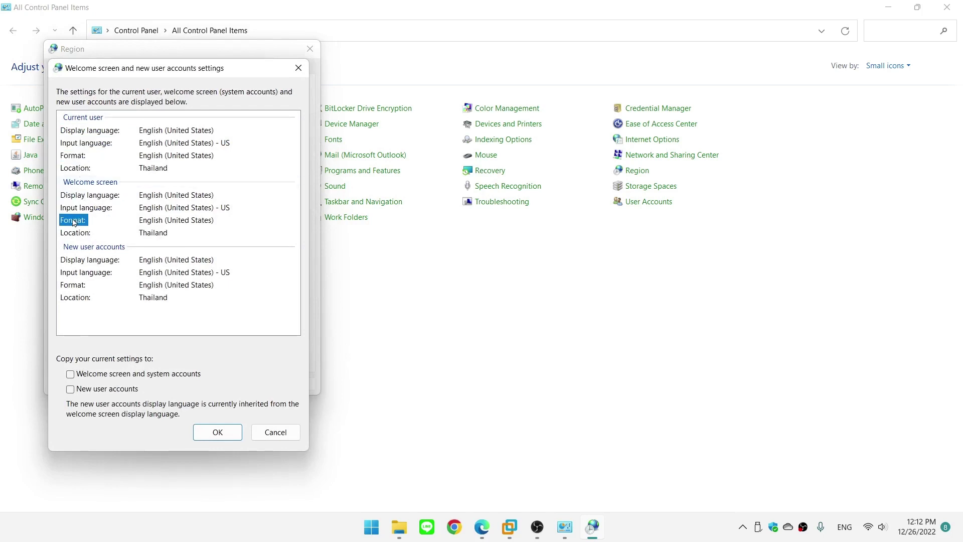
{"action": "left_click", "coordinate": [77, 260]}
{"action": "left_click", "coordinate": [79, 275]}
{"action": "left_click", "coordinate": [79, 285]}
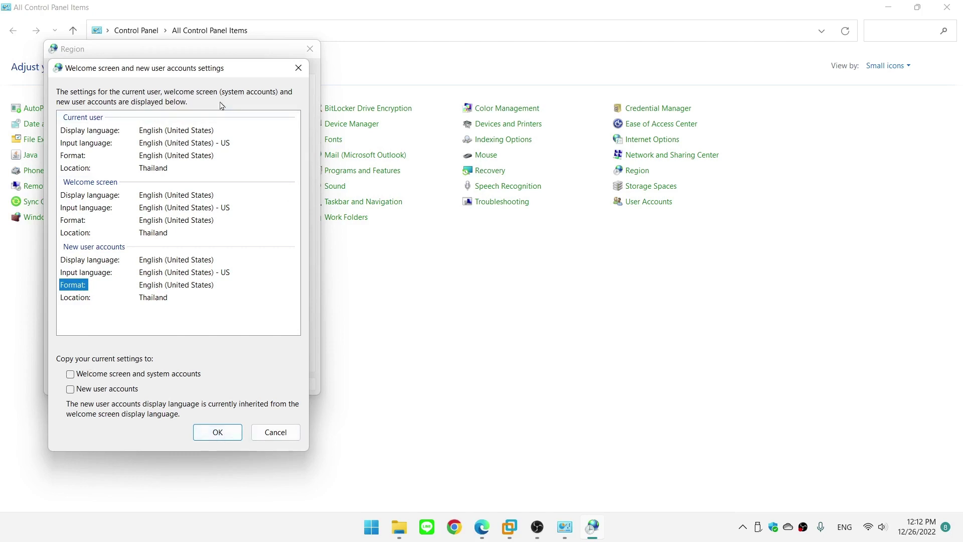
{"action": "left_click_drag", "start_coordinate": [215, 71], "coordinate": [475, 63]}
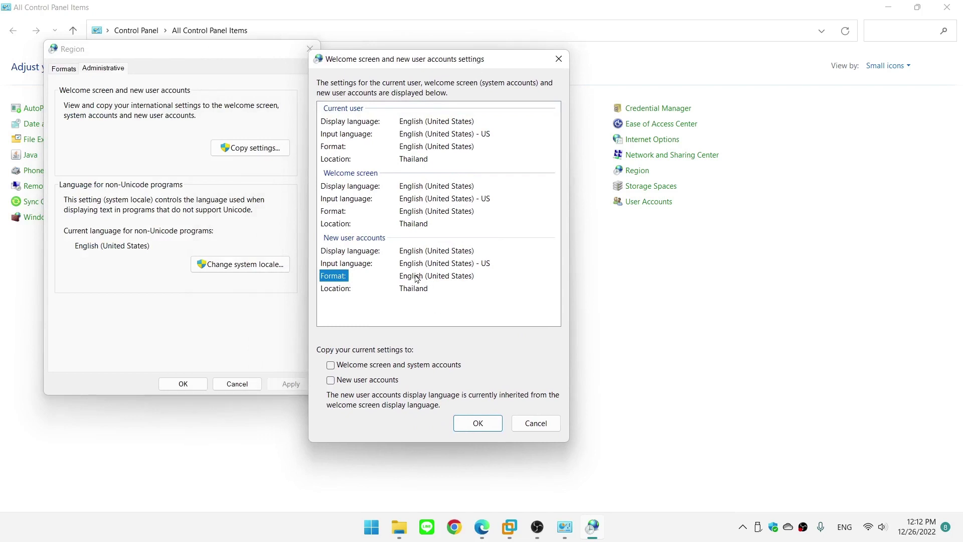
{"action": "left_click", "coordinate": [531, 425]}
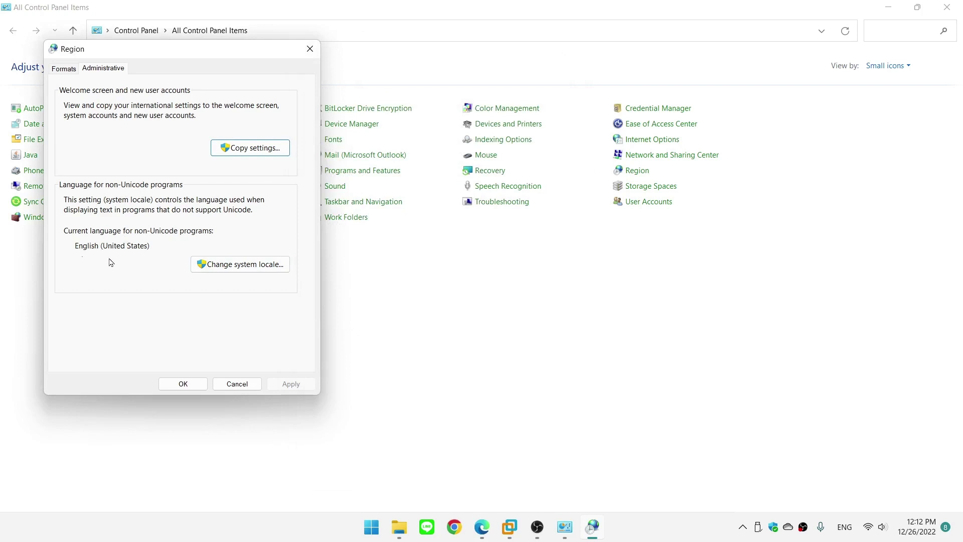
{"action": "left_click", "coordinate": [65, 70]}
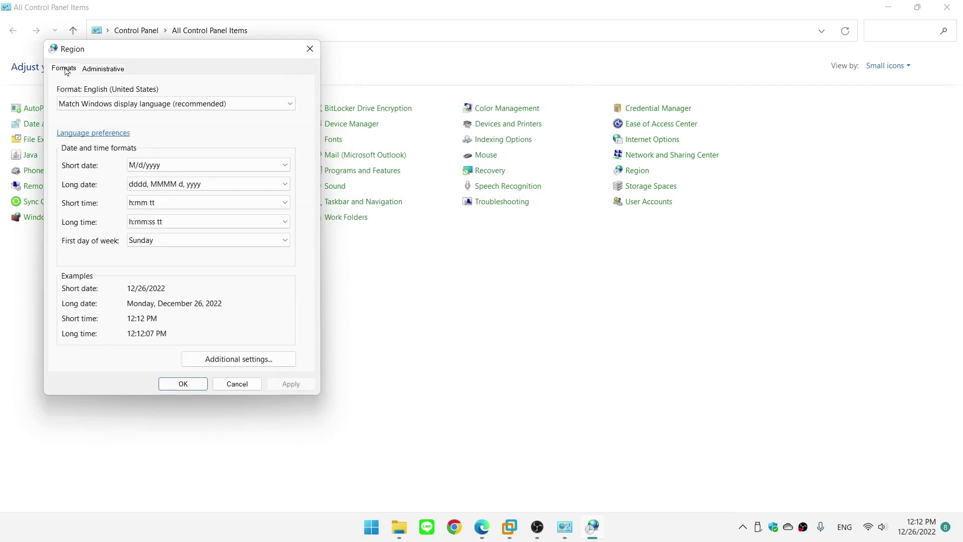
{"action": "left_click", "coordinate": [172, 388]}
Open the advanced system settings from the Windows system information page
{"action": "right_click", "coordinate": [382, 533]}
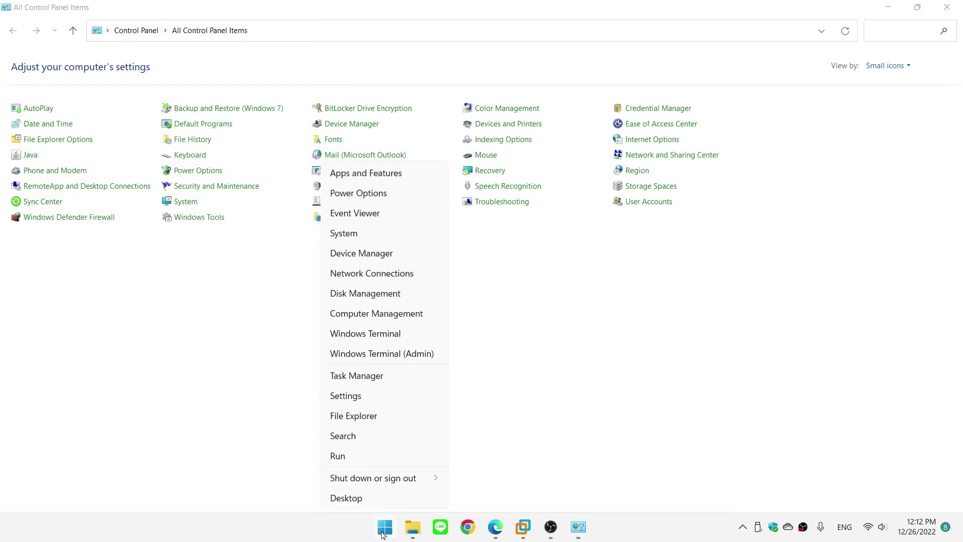
{"action": "left_click", "coordinate": [349, 235]}
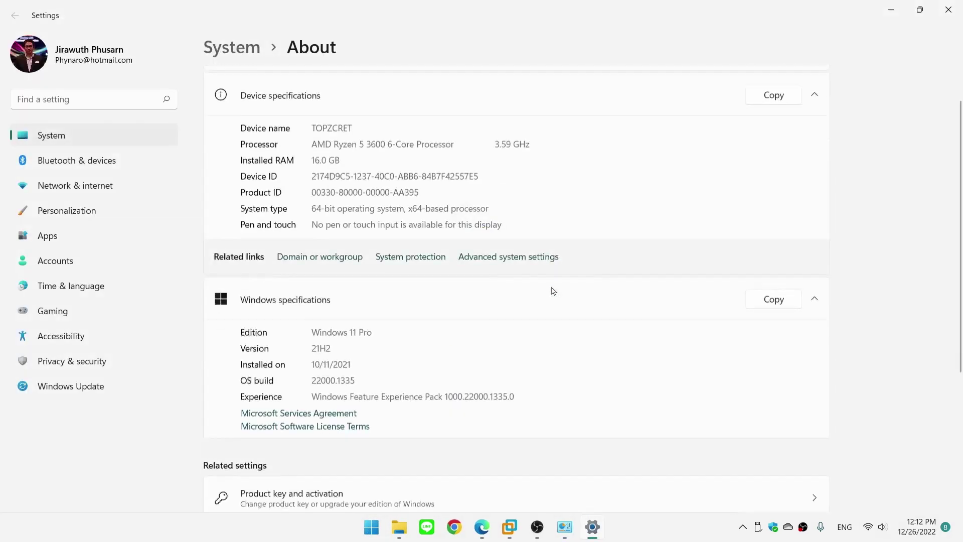
{"action": "scroll", "coordinate": [554, 291], "scroll_direction": "down", "scroll_amount": 5}
{"action": "scroll", "coordinate": [542, 291], "scroll_direction": "up", "scroll_amount": 5}
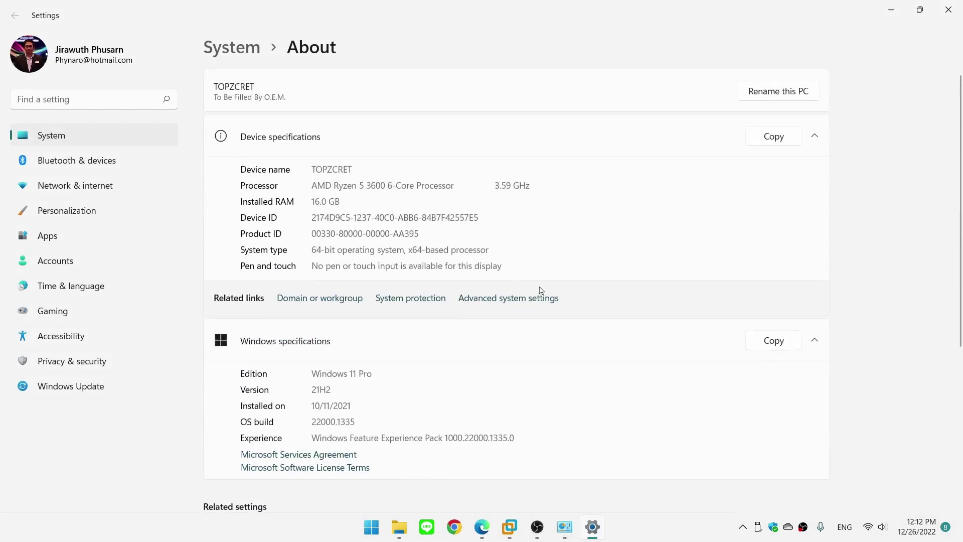
{"action": "left_click", "coordinate": [500, 299]}
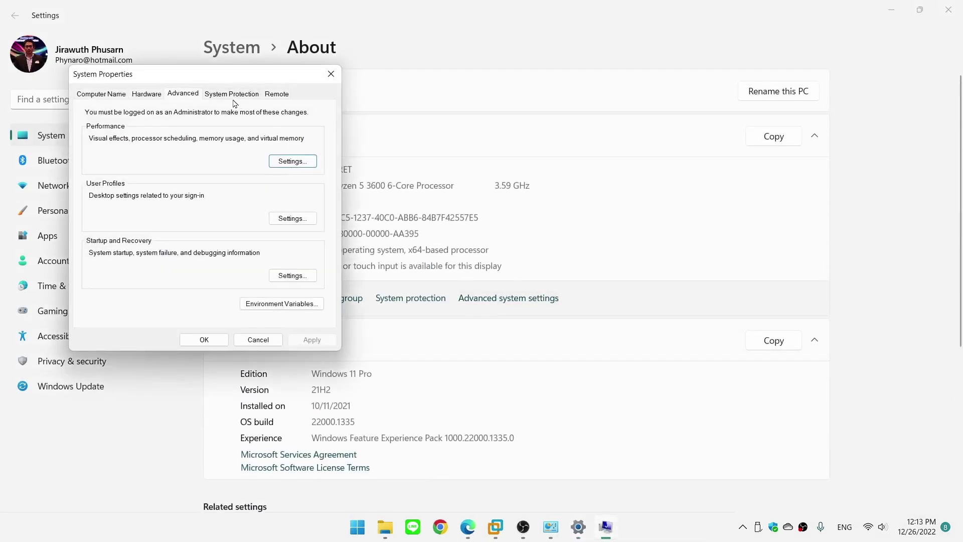
Check the Data Execution Prevention setting in the performance options, and close the system windows
{"action": "left_click", "coordinate": [292, 161]}
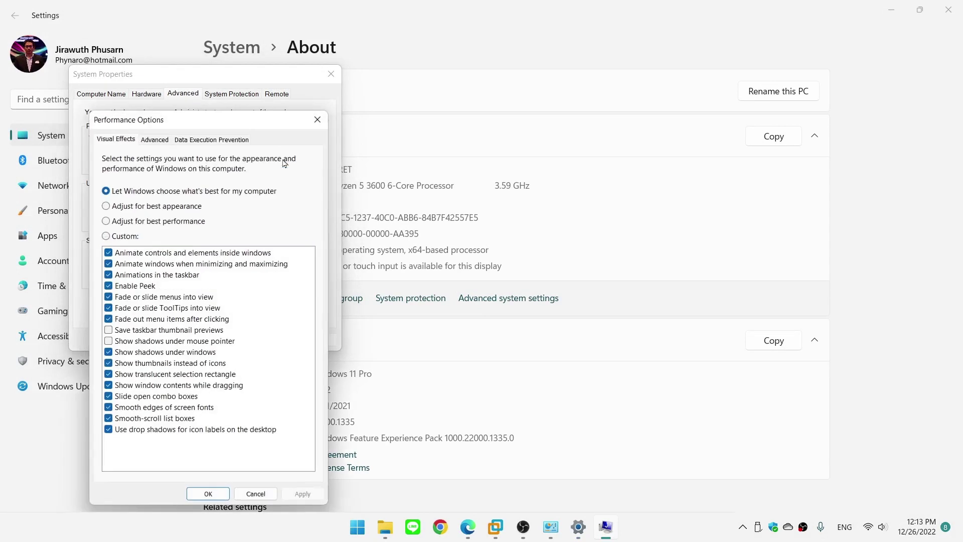
{"action": "left_click_drag", "start_coordinate": [242, 121], "coordinate": [249, 94]}
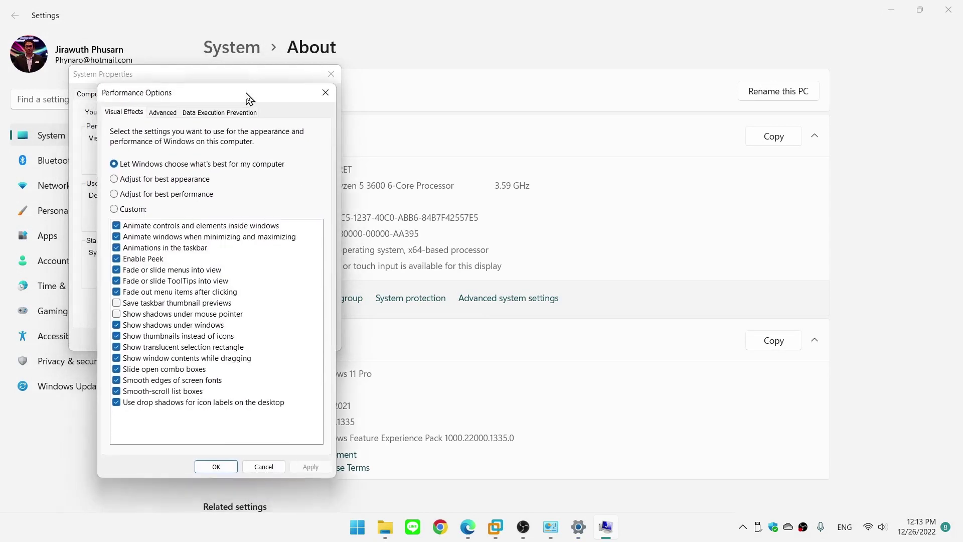
{"action": "left_click", "coordinate": [213, 115]}
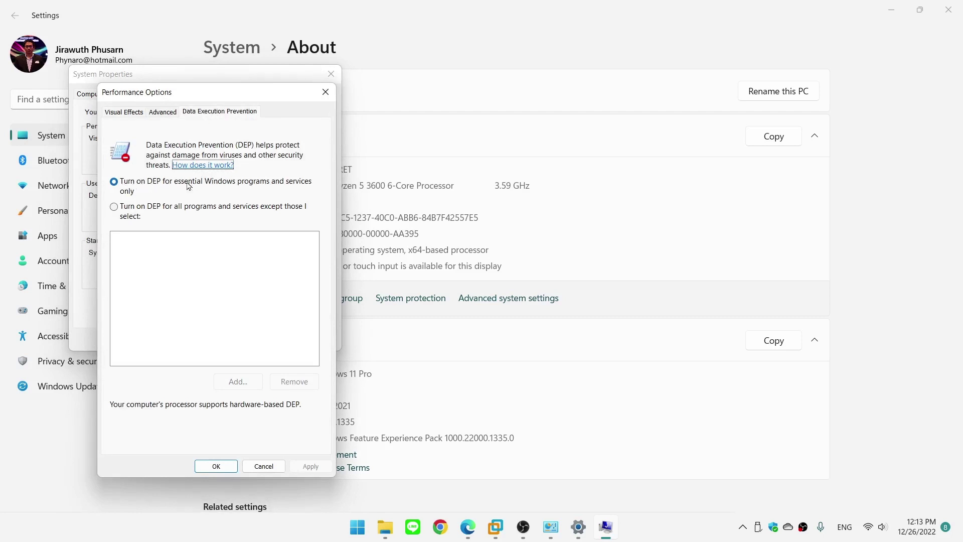
{"action": "left_click", "coordinate": [326, 92]}
{"action": "left_click", "coordinate": [331, 73]}
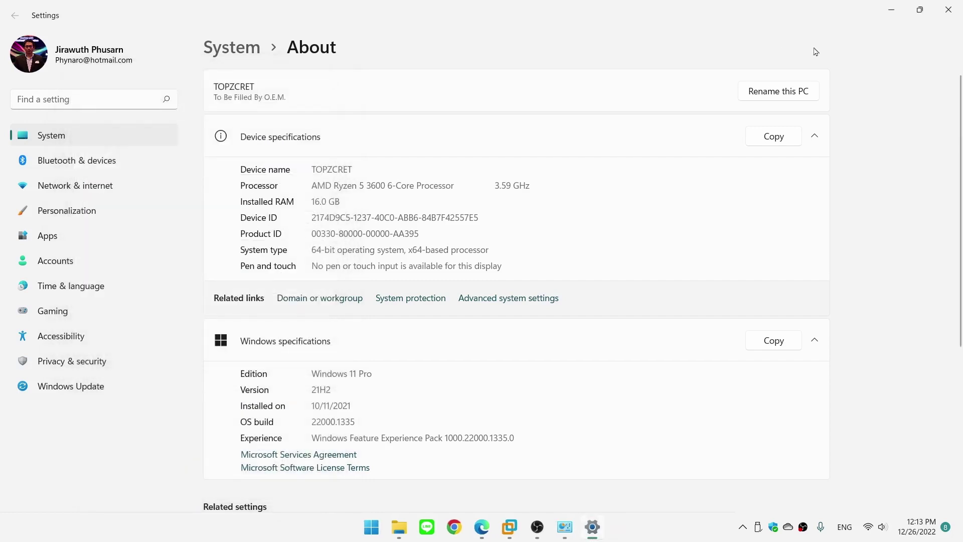
{"action": "left_click", "coordinate": [948, 9]}
Open the User Account Control settings and confirm the Never notify level
{"action": "left_click", "coordinate": [383, 529]}
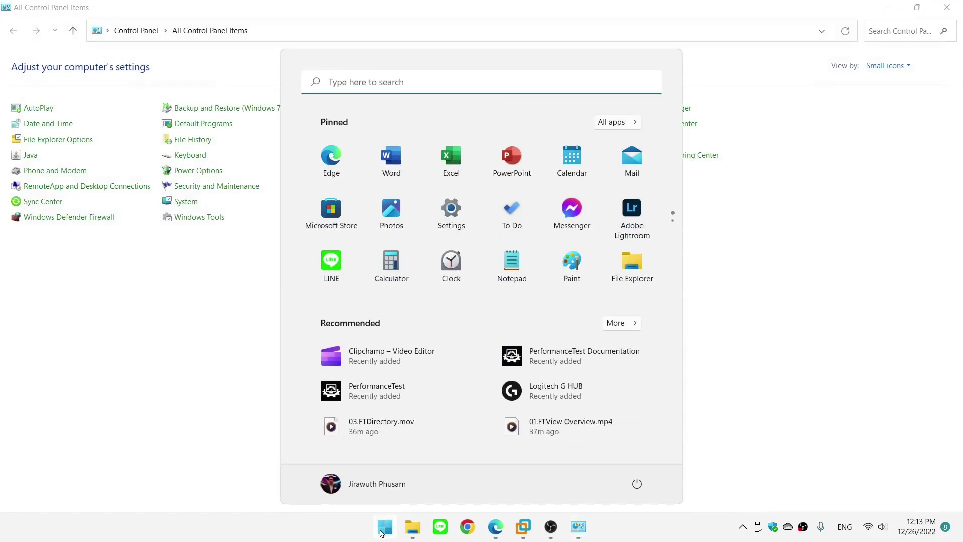
{"action": "type", "text": "u"}
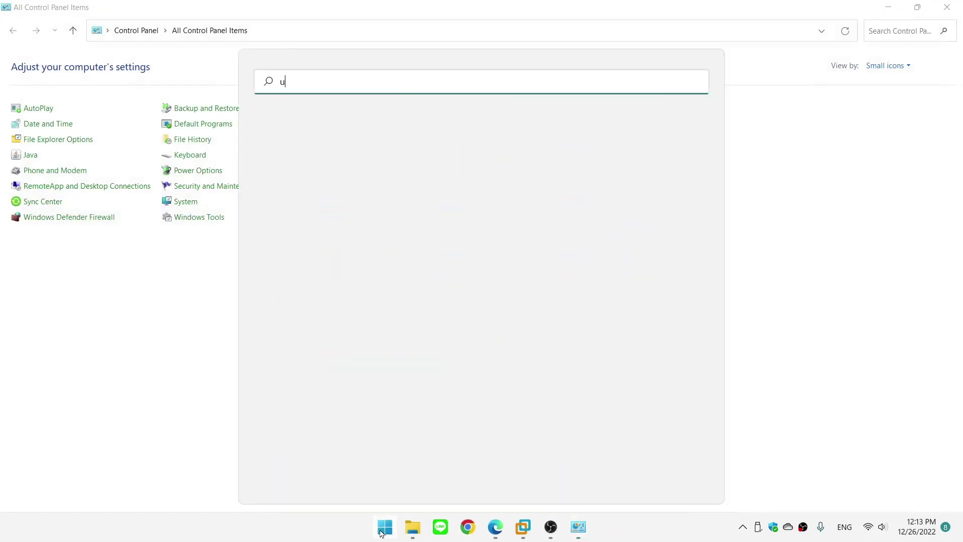
{"action": "type", "text": "ser ac"}
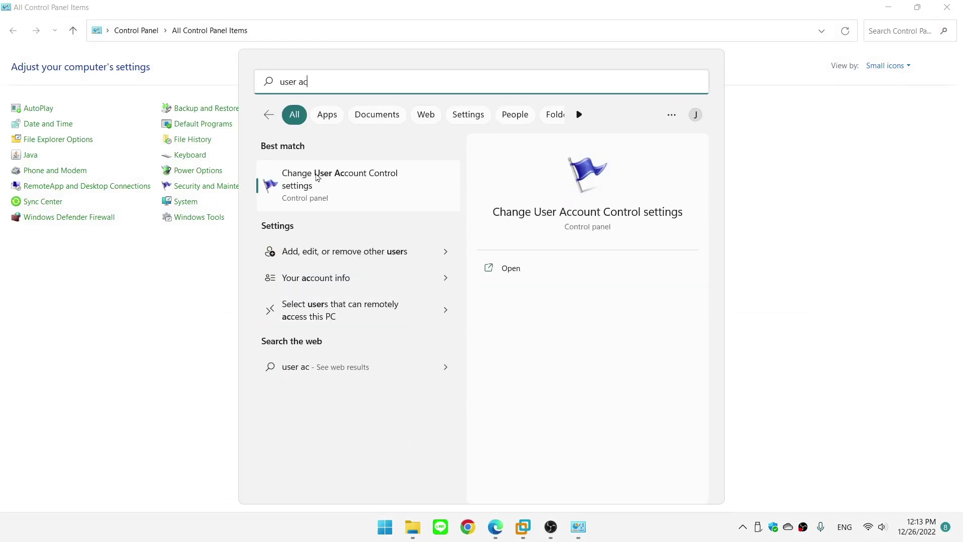
{"action": "left_click", "coordinate": [344, 186]}
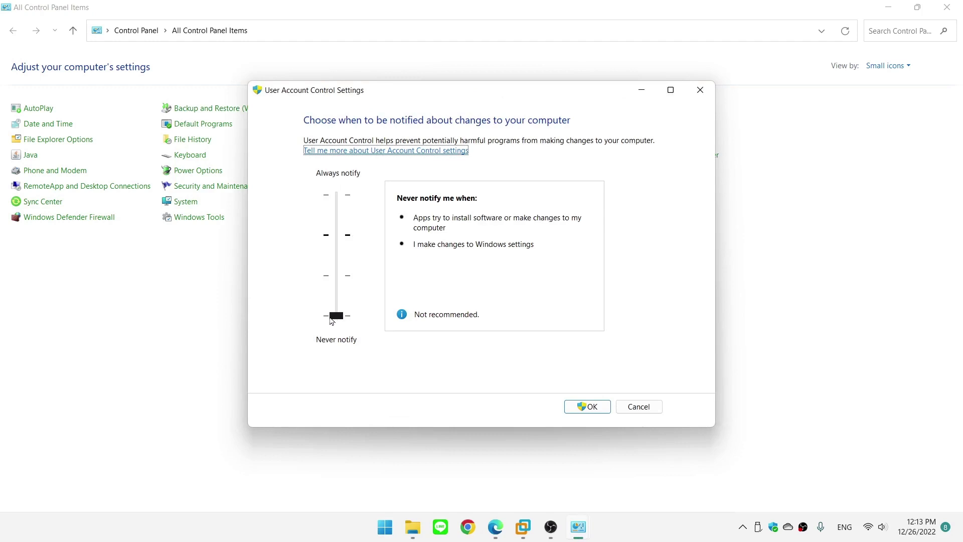
{"action": "left_click", "coordinate": [595, 410]}
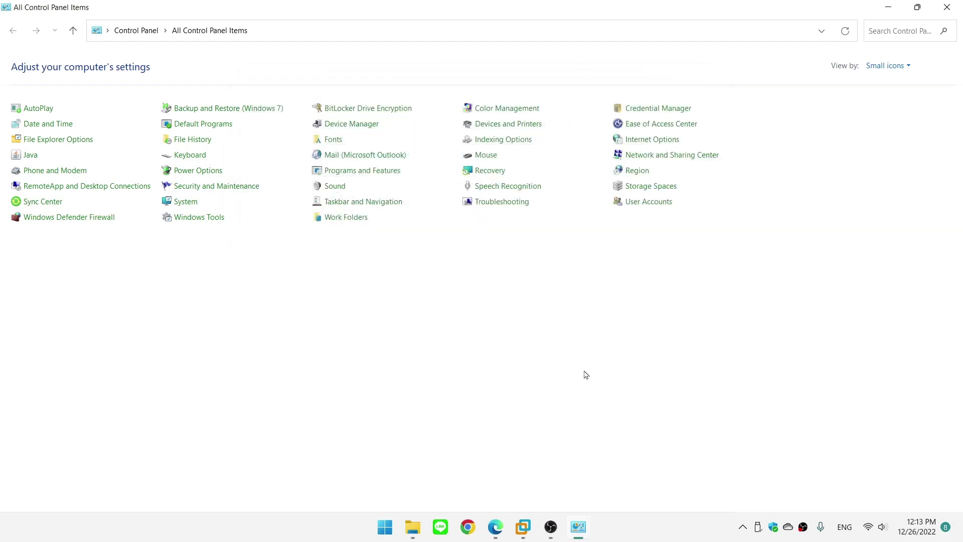
Launch Setup.exe from the 12.00.00-FTView-DVD folder
{"action": "mouse_move", "coordinate": [412, 526]}
{"action": "left_click", "coordinate": [471, 476]}
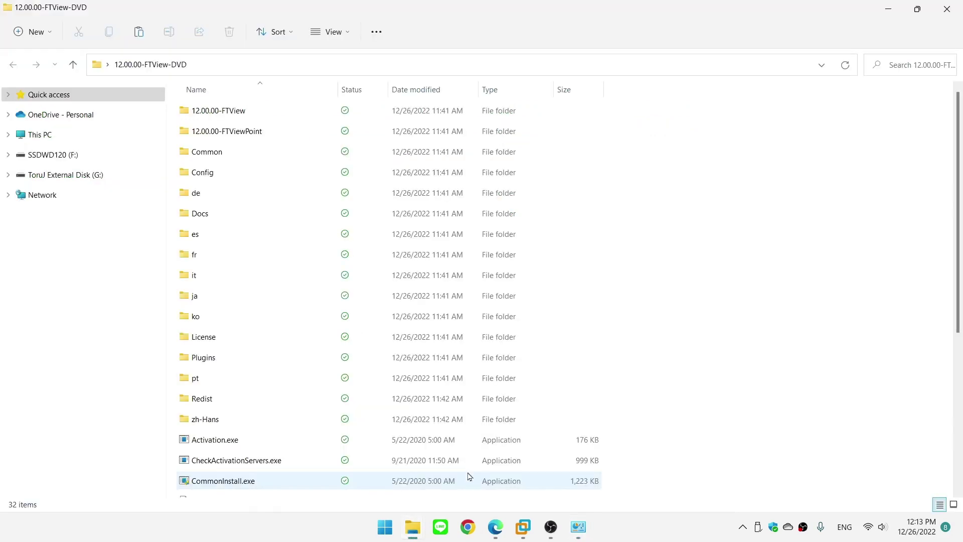
{"action": "scroll", "coordinate": [693, 294], "scroll_direction": "down", "scroll_amount": 5}
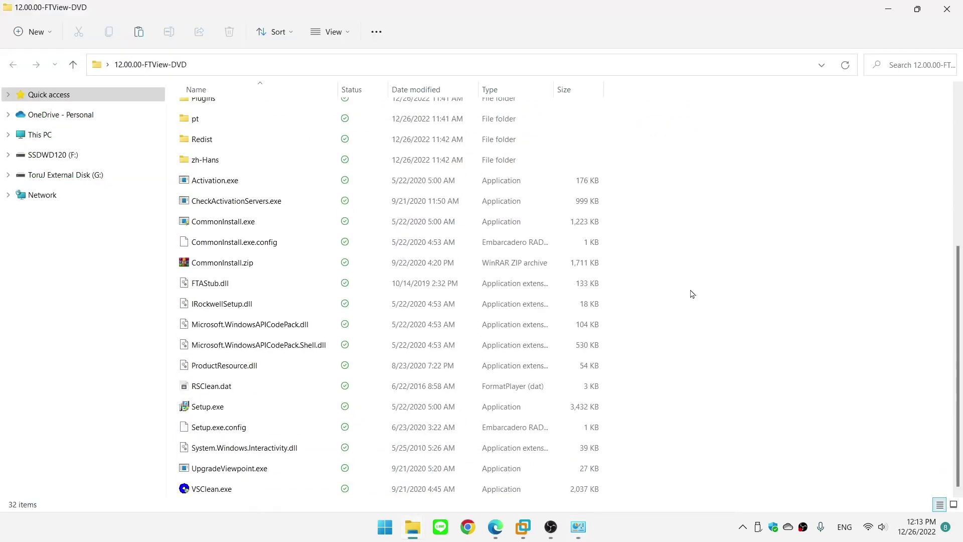
{"action": "left_click", "coordinate": [198, 411]}
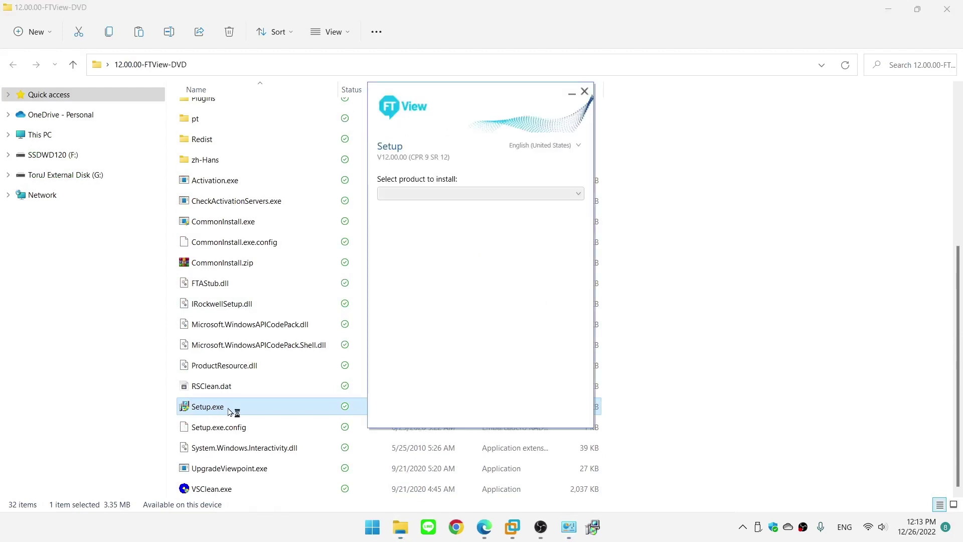
Choose Studio for Machine Edition as the product to install and include all Tools components in its customization
{"action": "left_click", "coordinate": [464, 197]}
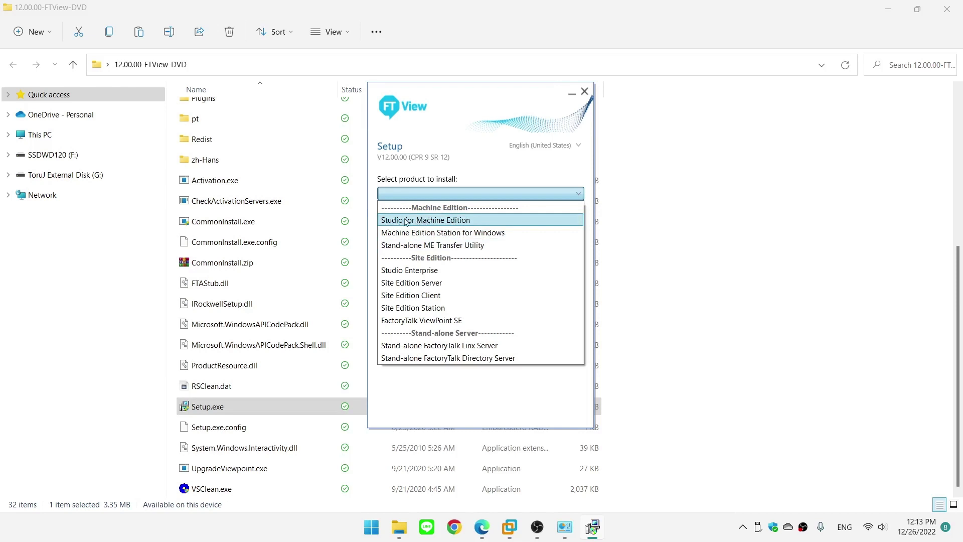
{"action": "left_click", "coordinate": [452, 221]}
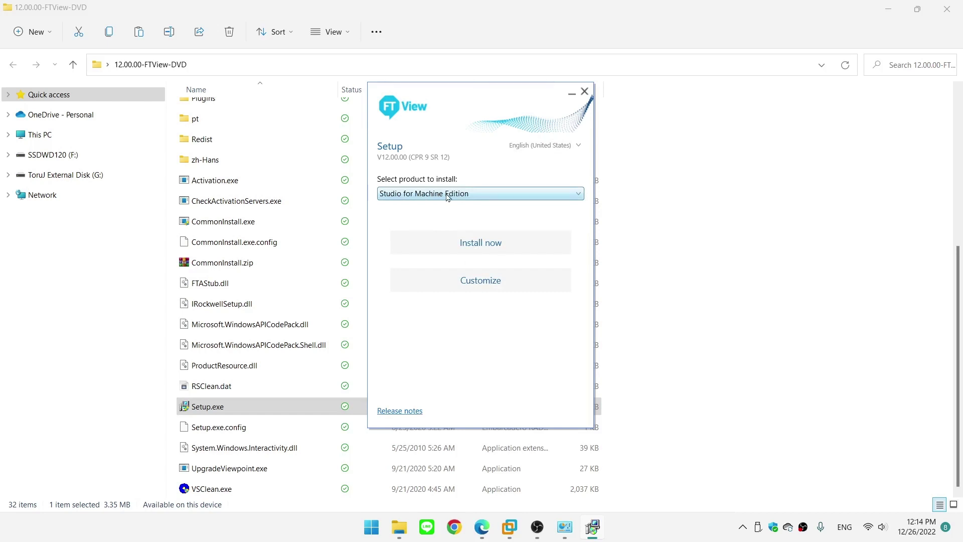
{"action": "left_click", "coordinate": [472, 280]}
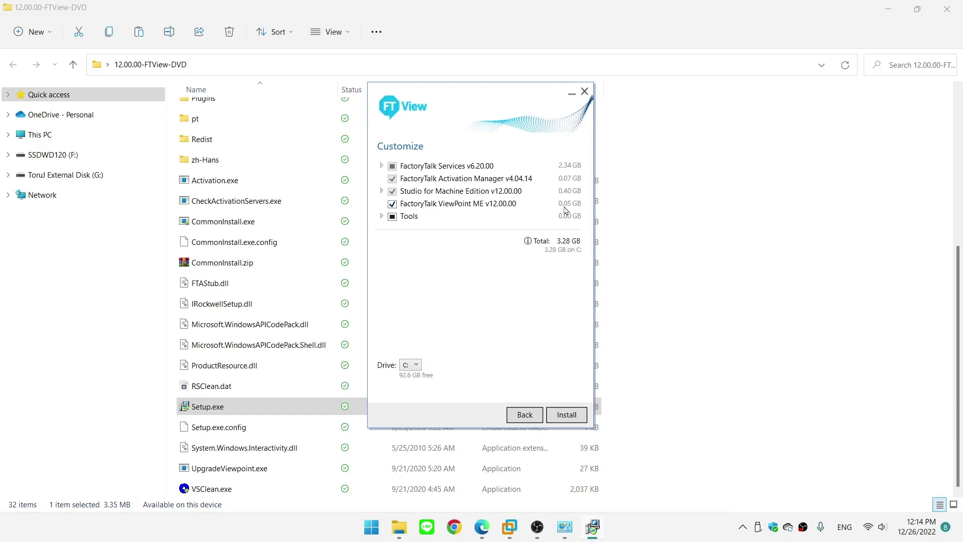
{"action": "left_click", "coordinate": [382, 217]}
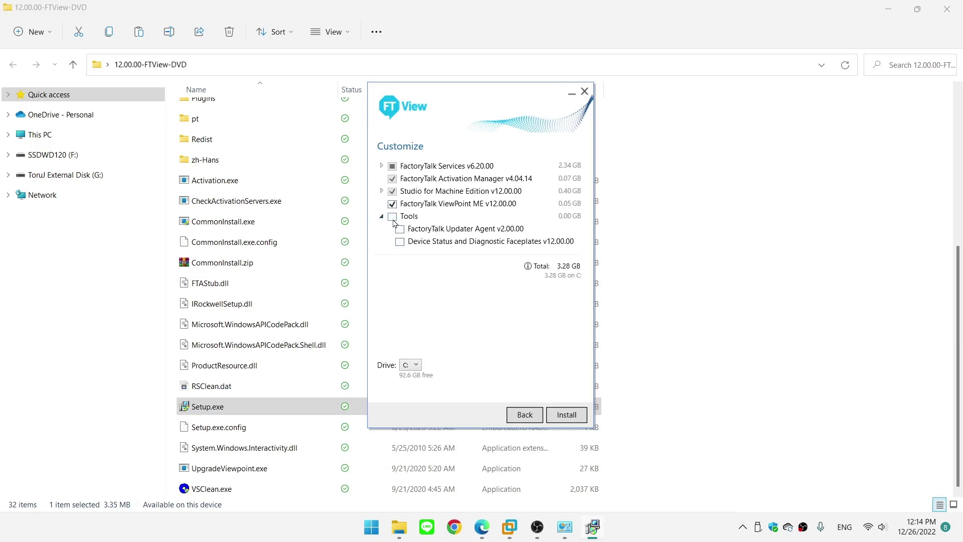
{"action": "left_click", "coordinate": [393, 220]}
{"action": "left_click", "coordinate": [381, 221]}
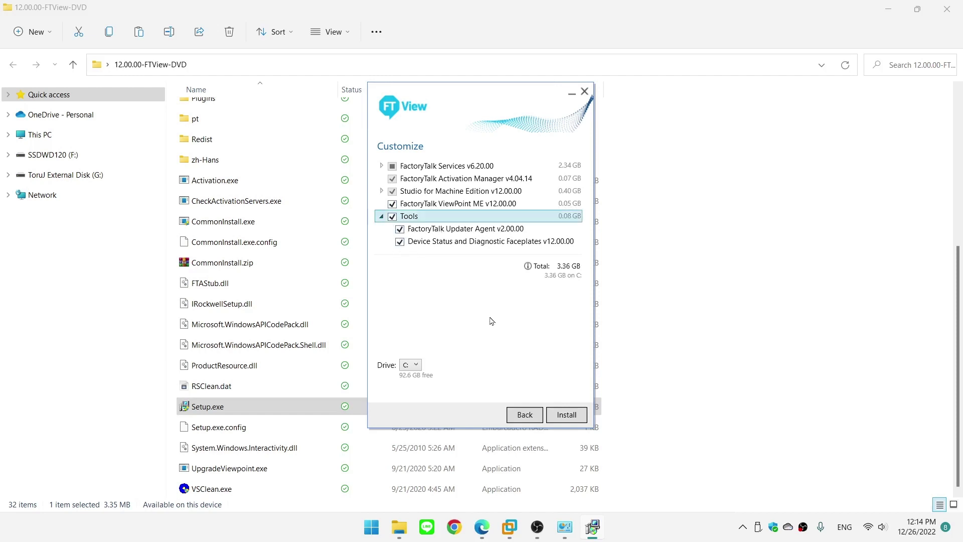
Return to the product selection and choose Machine Edition Station for Windows as the product to install
{"action": "left_click", "coordinate": [525, 413]}
{"action": "left_click", "coordinate": [500, 194]}
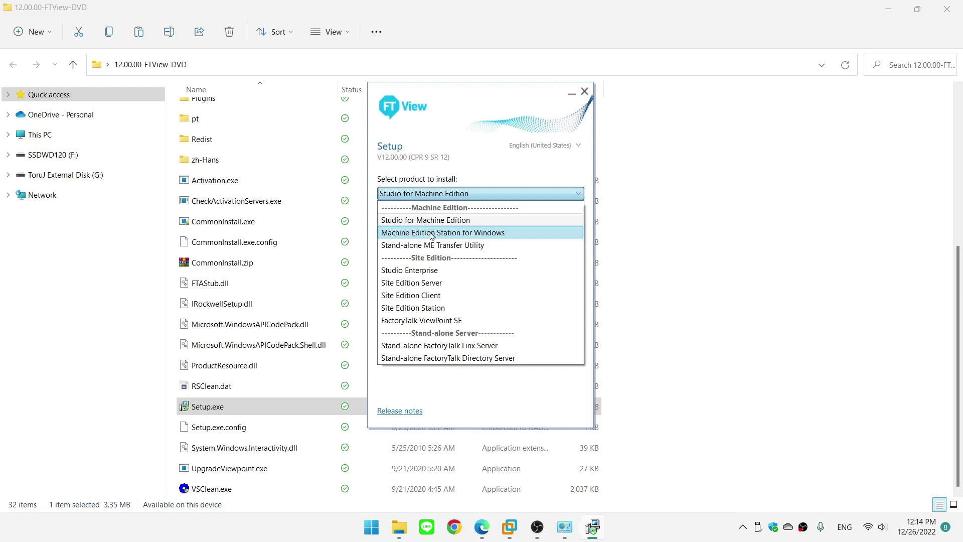
{"action": "left_click", "coordinate": [479, 231]}
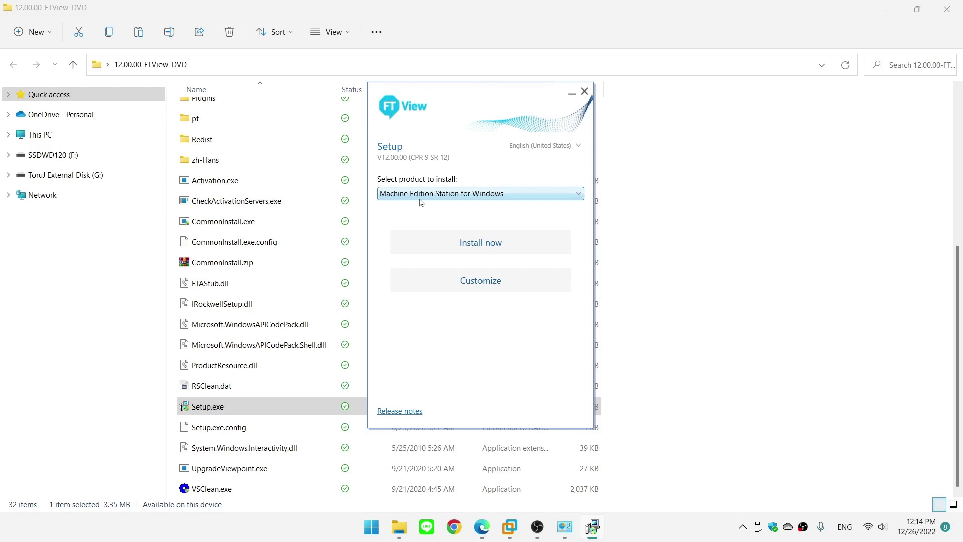
Choose Studio Enterprise as the product and examine its customizable components and Tools entries, then return to the product selection
{"action": "left_click", "coordinate": [458, 195]}
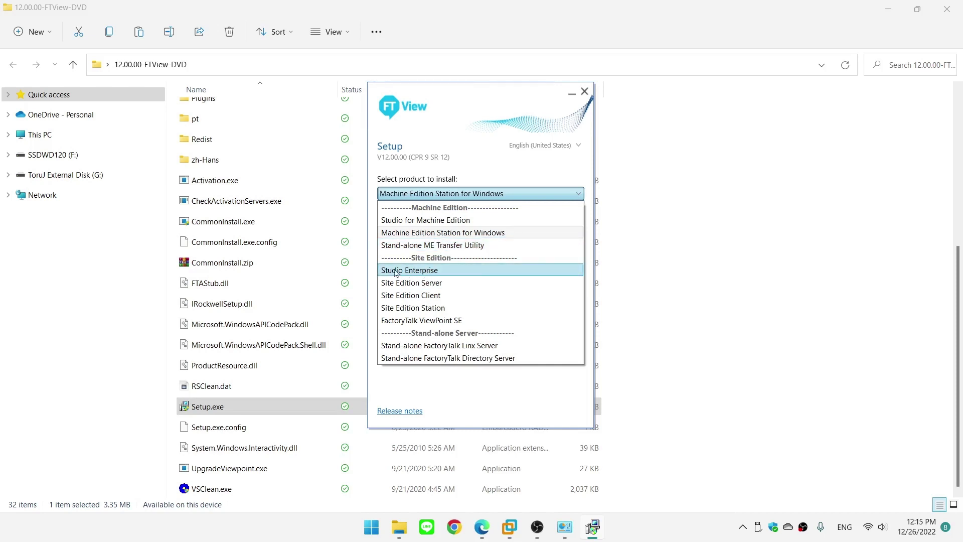
{"action": "left_click", "coordinate": [433, 272]}
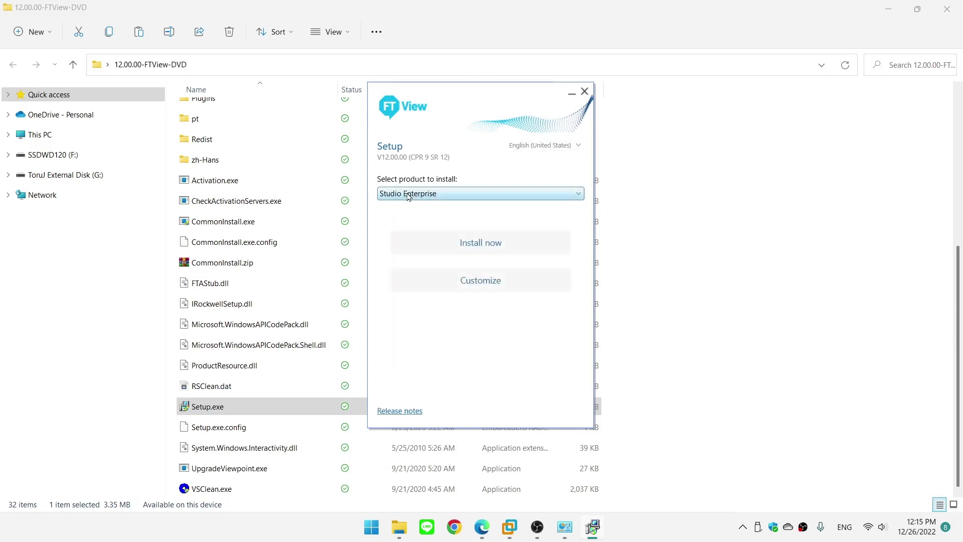
{"action": "left_click", "coordinate": [468, 281]}
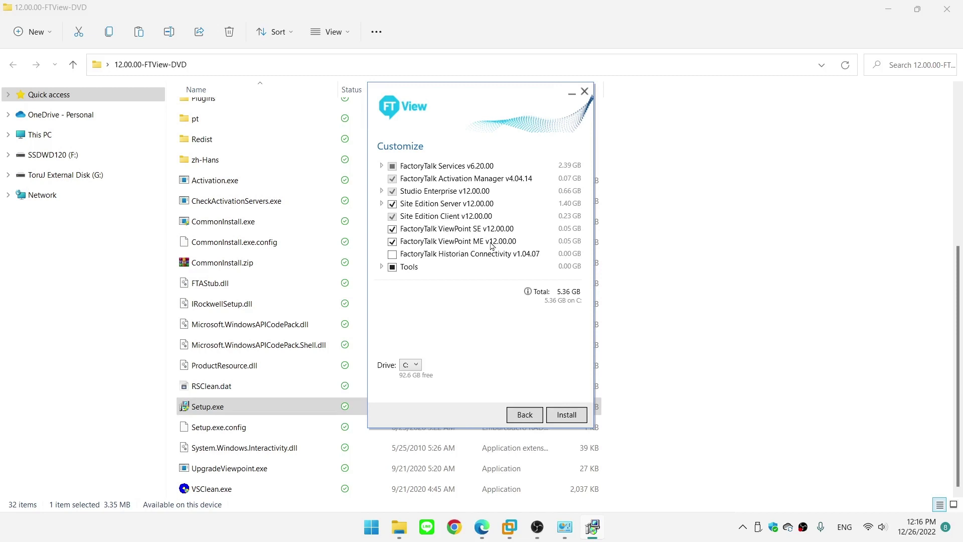
{"action": "left_click", "coordinate": [381, 267]}
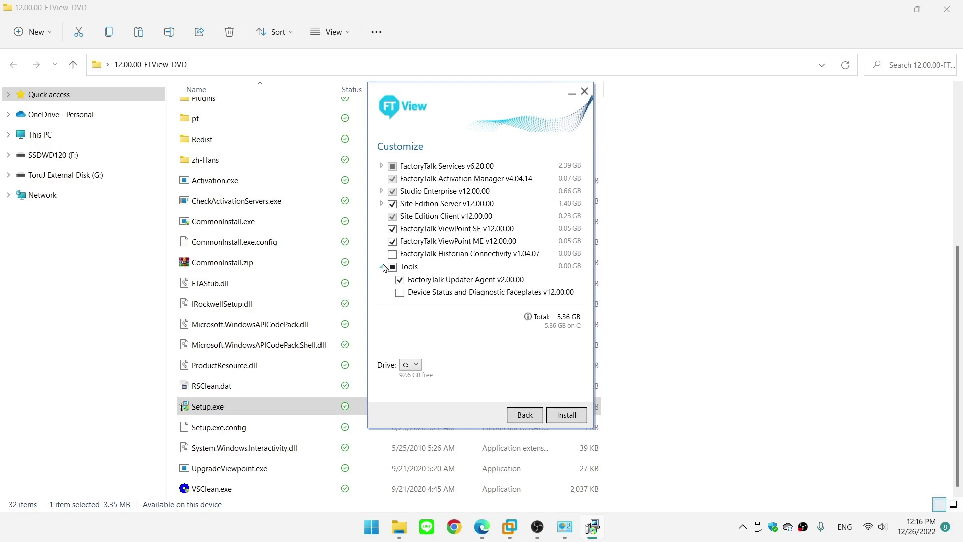
{"action": "left_click", "coordinate": [393, 255]}
{"action": "left_click", "coordinate": [525, 415]}
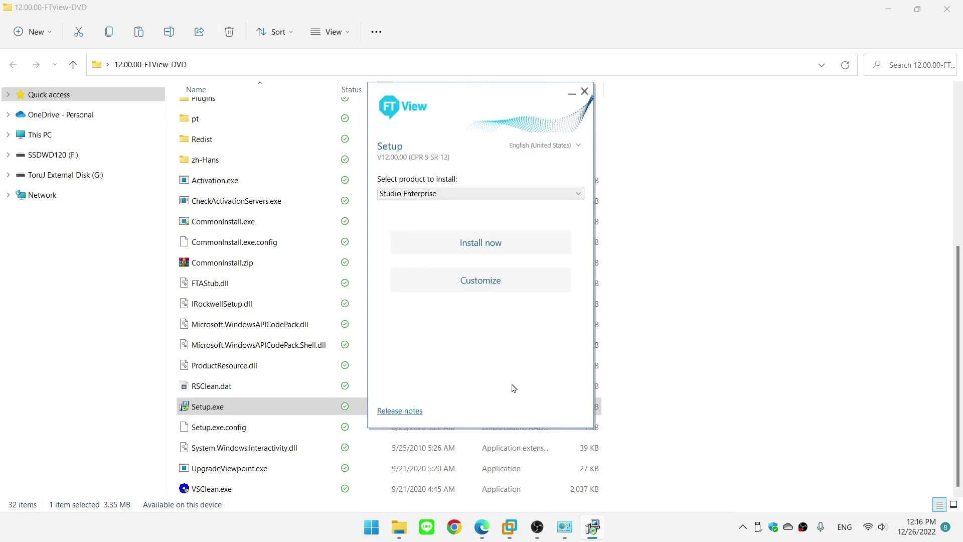
Switch the product to Site Edition Client and back to Studio Enterprise, and recheck the Studio Enterprise component list
{"action": "left_click", "coordinate": [478, 197]}
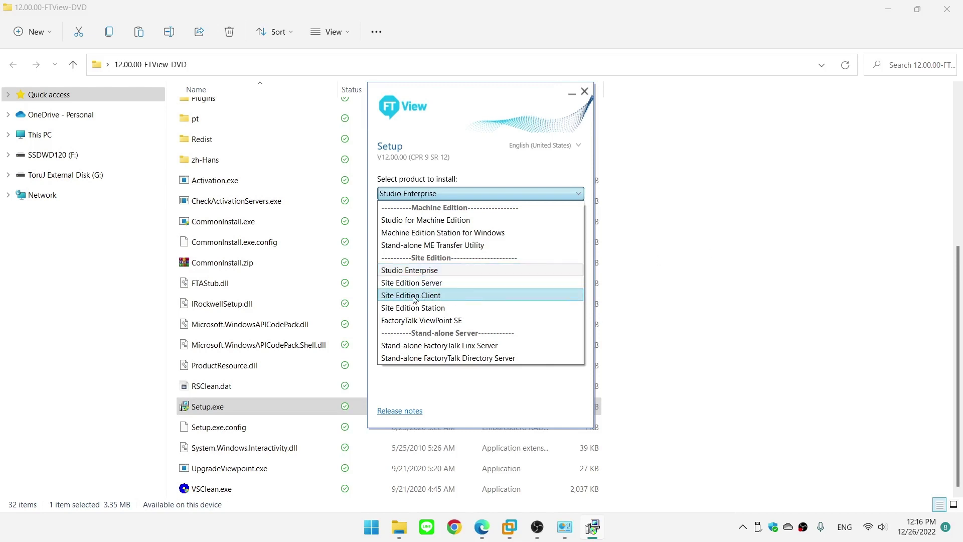
{"action": "left_click", "coordinate": [441, 296]}
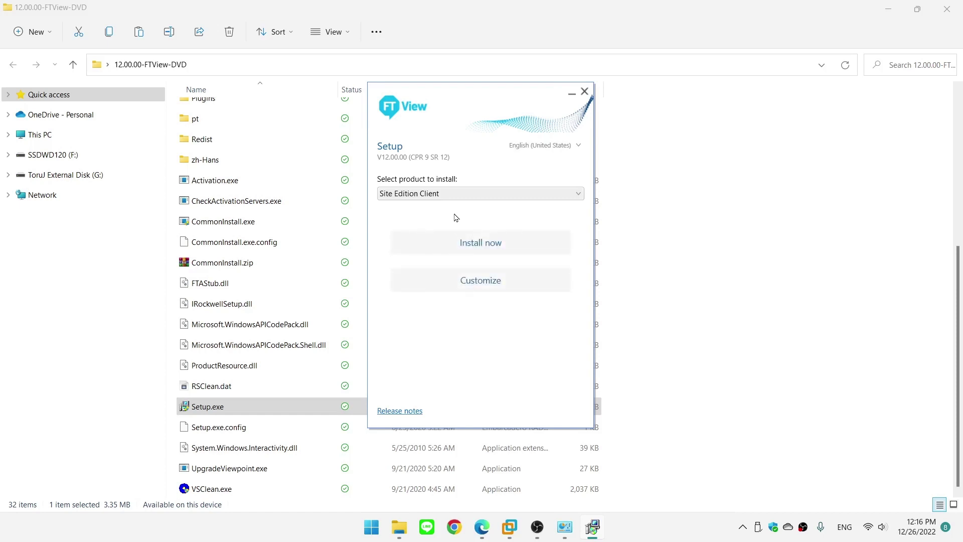
{"action": "left_click", "coordinate": [433, 195]}
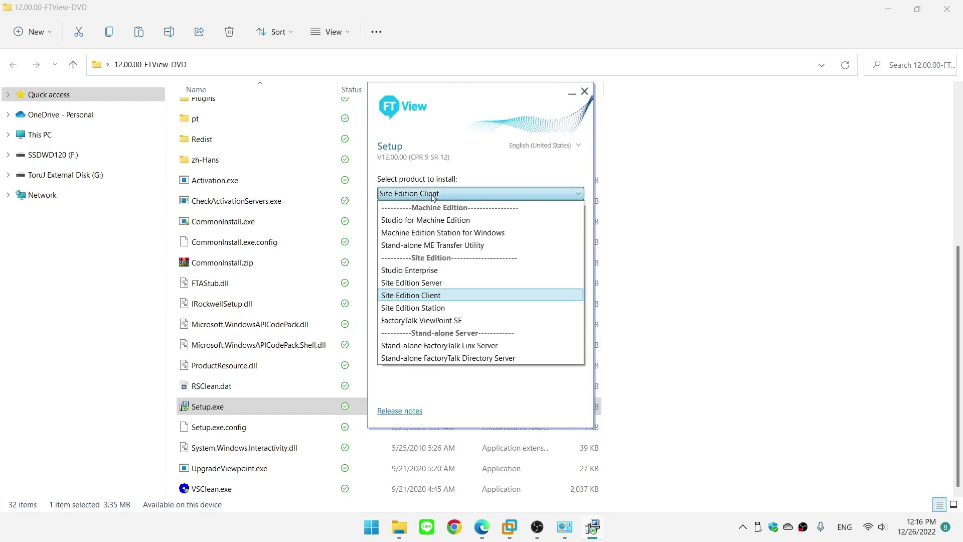
{"action": "left_click", "coordinate": [425, 271]}
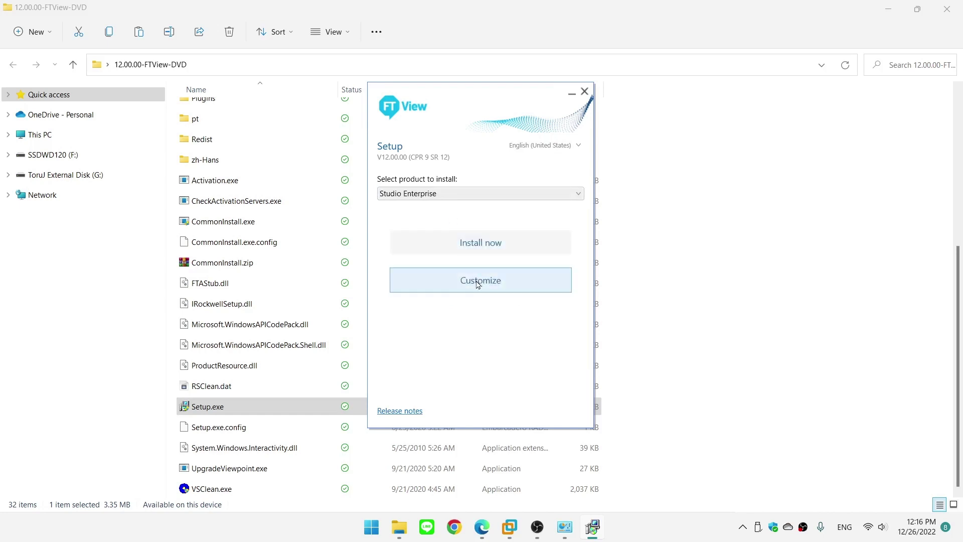
{"action": "left_click", "coordinate": [480, 280]}
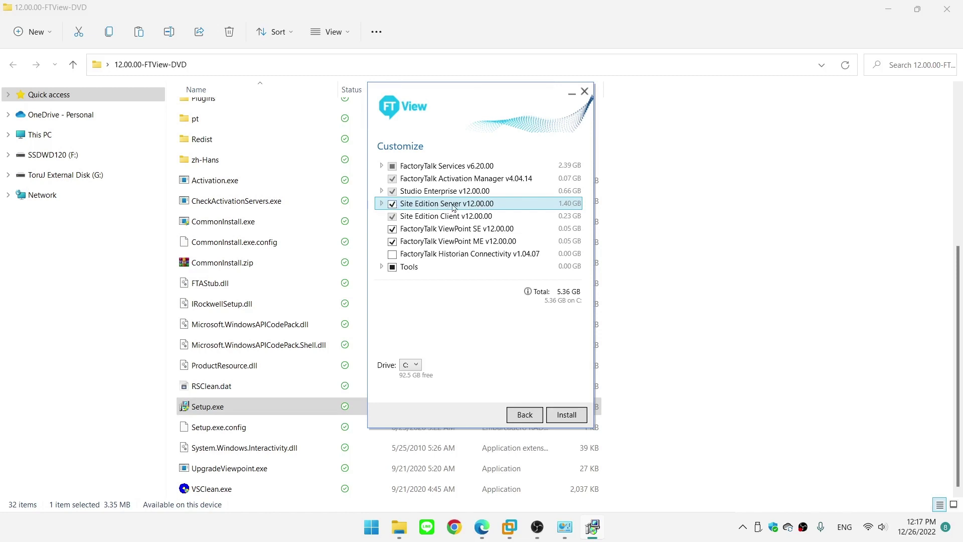
{"action": "left_click", "coordinate": [524, 417]}
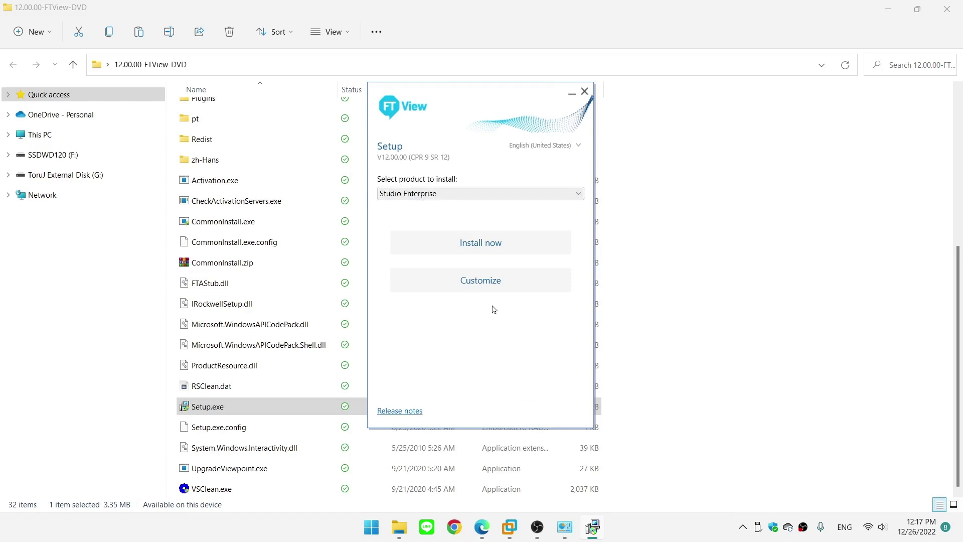
Choose Site Edition Client as the product, examine its customizable components and return to the product selection
{"action": "left_click", "coordinate": [460, 194]}
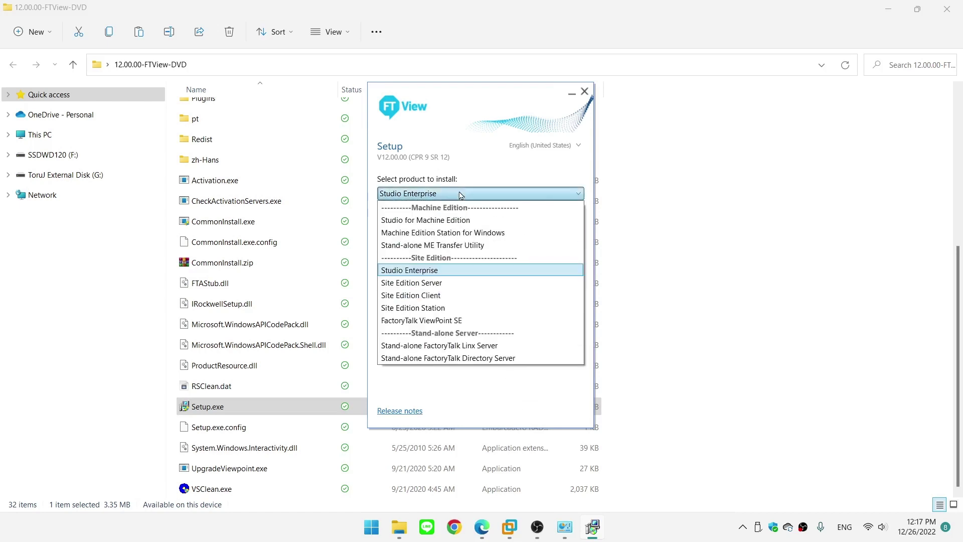
{"action": "left_click", "coordinate": [438, 298]}
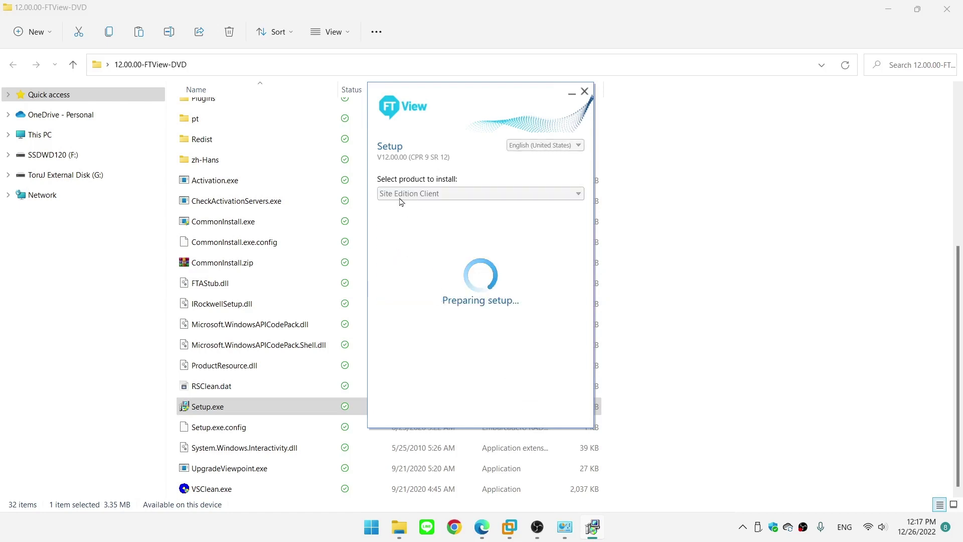
{"action": "left_click", "coordinate": [470, 292]}
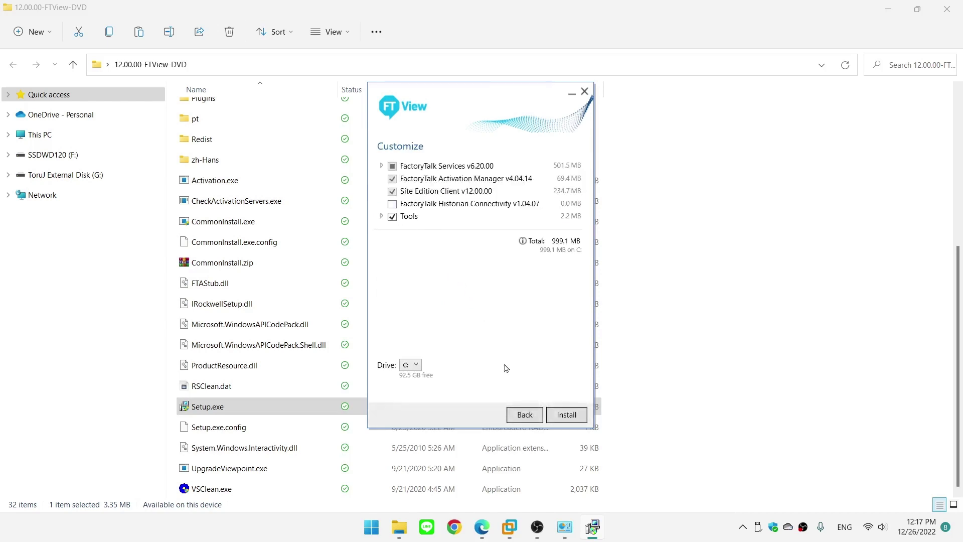
{"action": "left_click", "coordinate": [525, 415]}
Choose Site Edition Server as the product, examine its customizable components and return to the product selection
{"action": "left_click", "coordinate": [473, 196]}
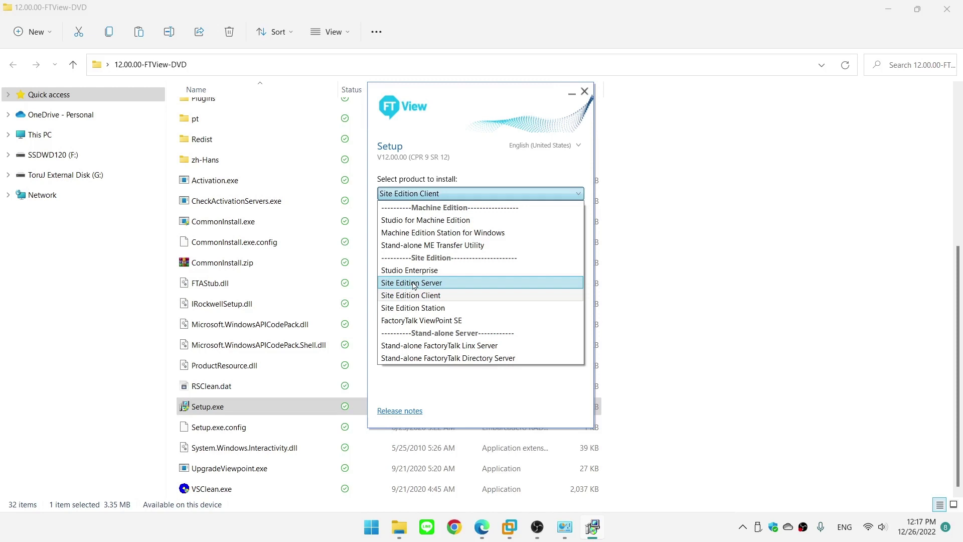
{"action": "left_click", "coordinate": [414, 284]}
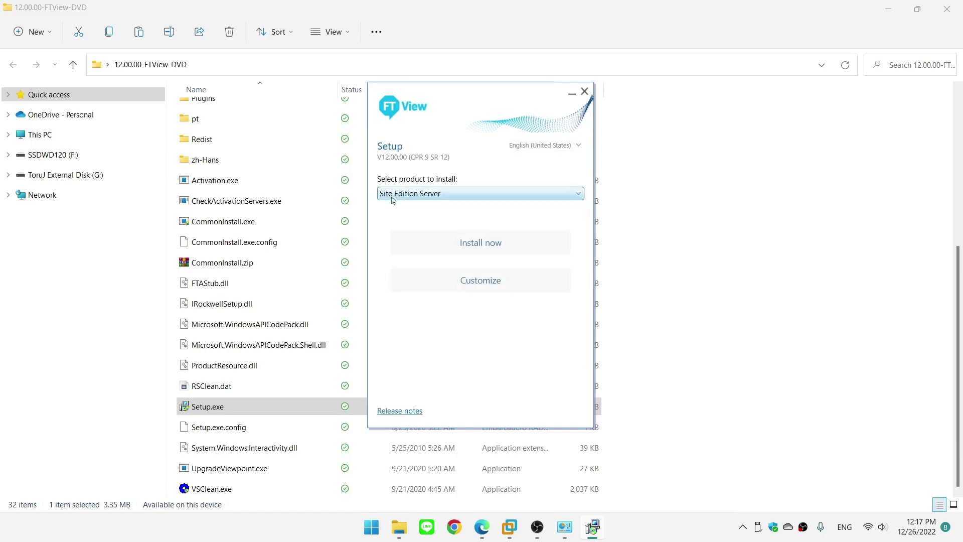
{"action": "left_click", "coordinate": [467, 280]}
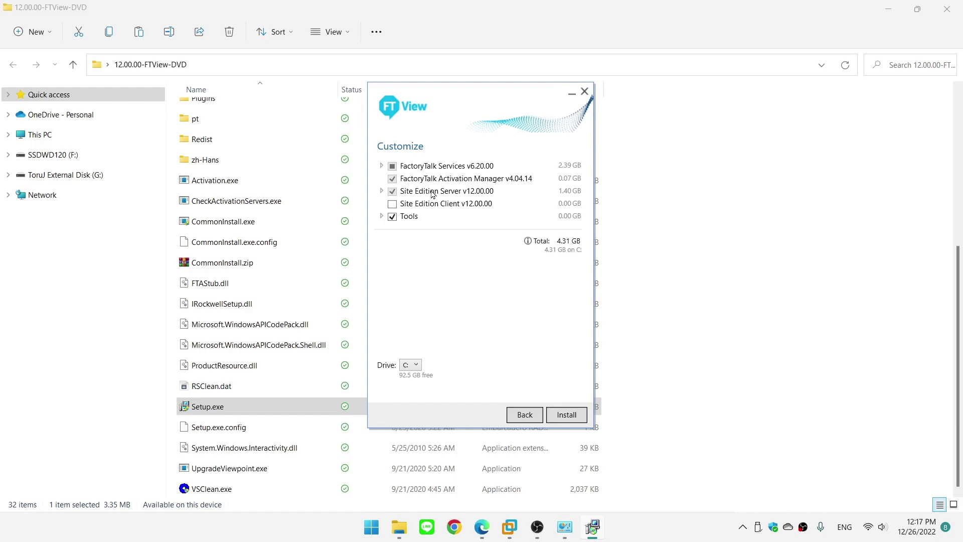
{"action": "left_click", "coordinate": [524, 415]}
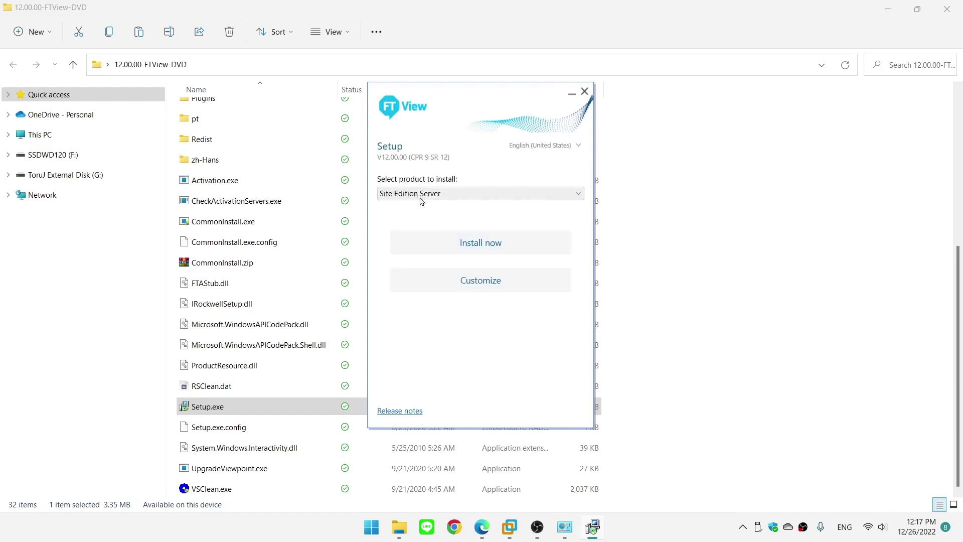
Try including Site Edition Client v12.00.00 in the Site Edition Server customization, clear it again and go back
{"action": "left_click", "coordinate": [422, 199]}
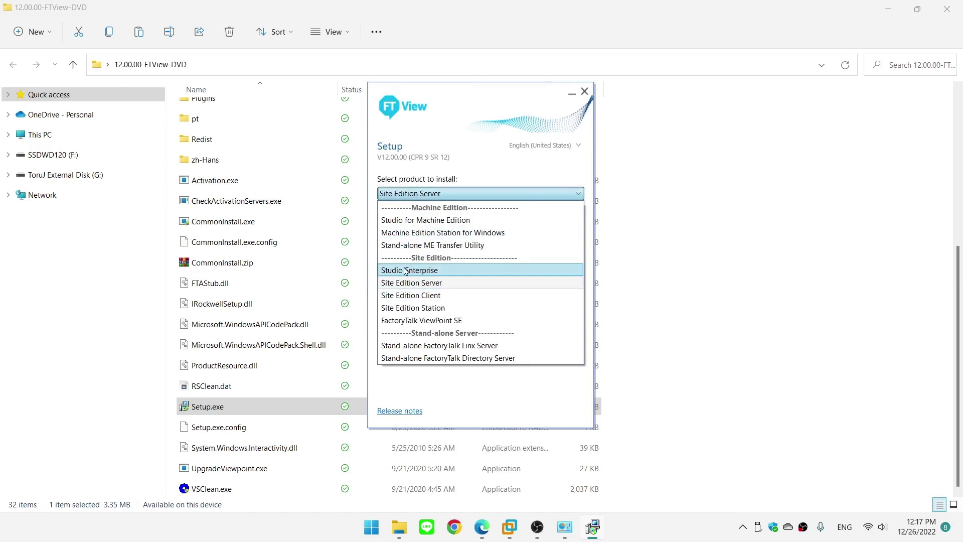
{"action": "left_click", "coordinate": [441, 284]}
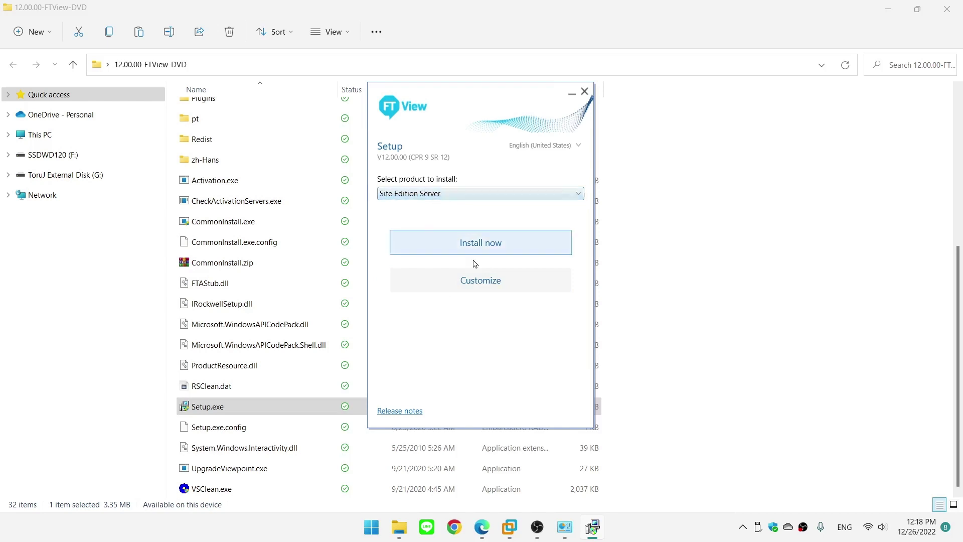
{"action": "left_click", "coordinate": [474, 286]}
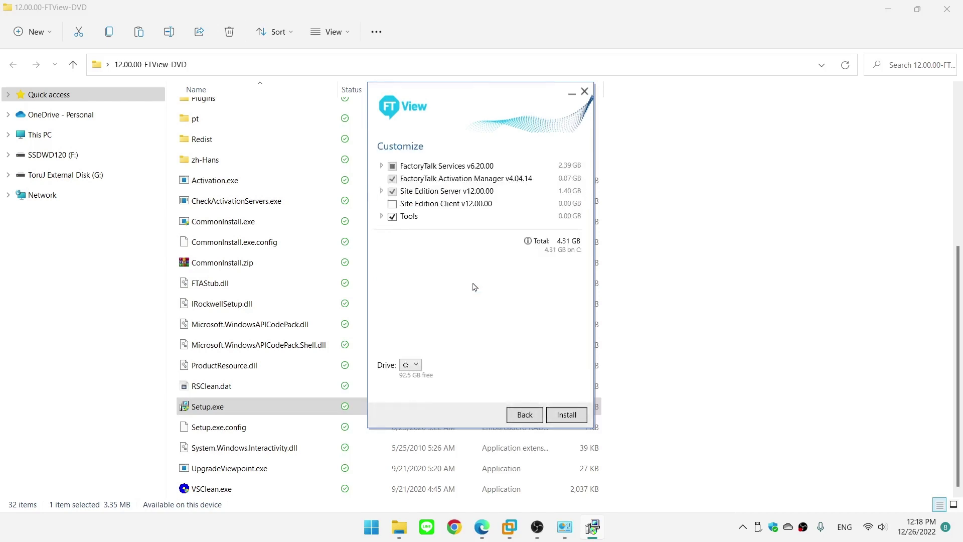
{"action": "left_click", "coordinate": [394, 205]}
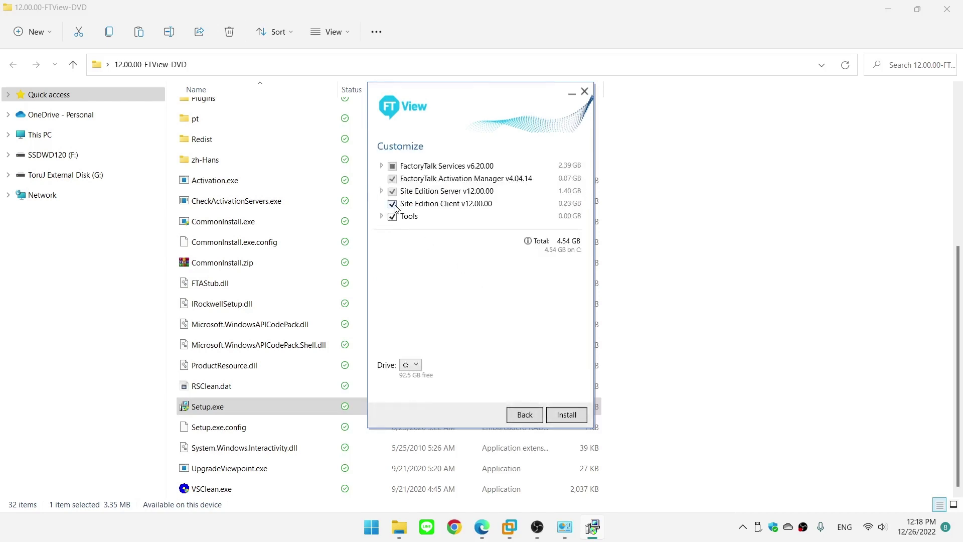
{"action": "left_click", "coordinate": [394, 205]}
{"action": "left_click", "coordinate": [524, 416]}
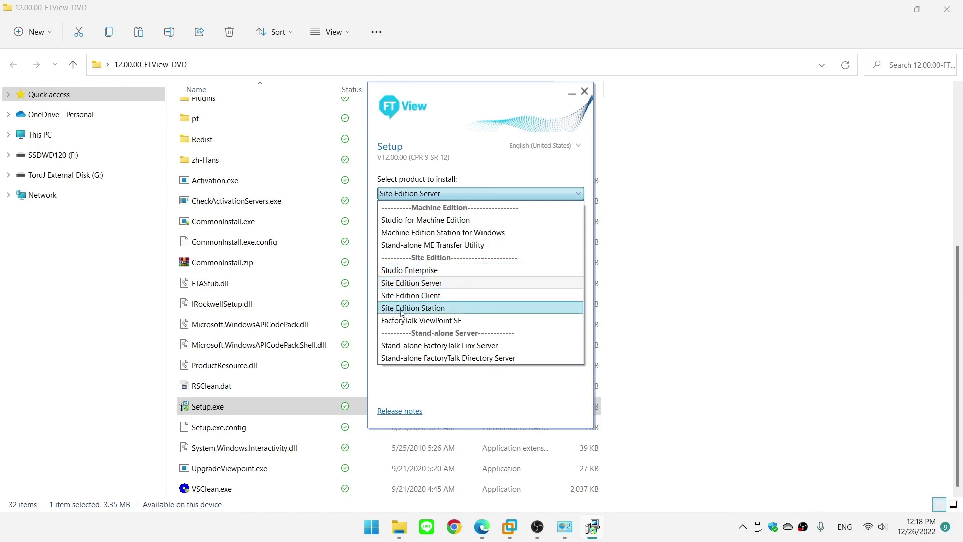
Choose Site Edition Station as the product and try excluding and re-including Studio Enterprise v12.00.00 in its customization
{"action": "left_click", "coordinate": [436, 311]}
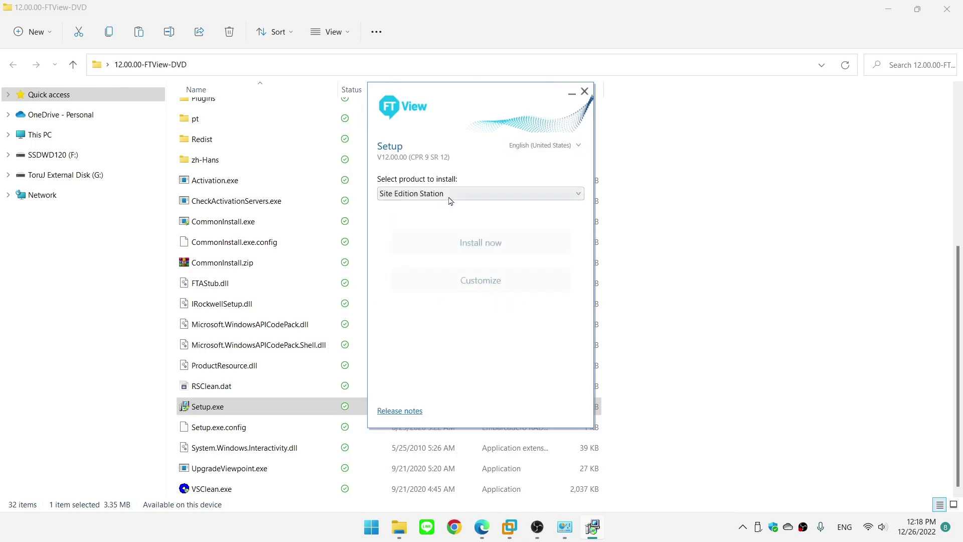
{"action": "left_click", "coordinate": [466, 281]}
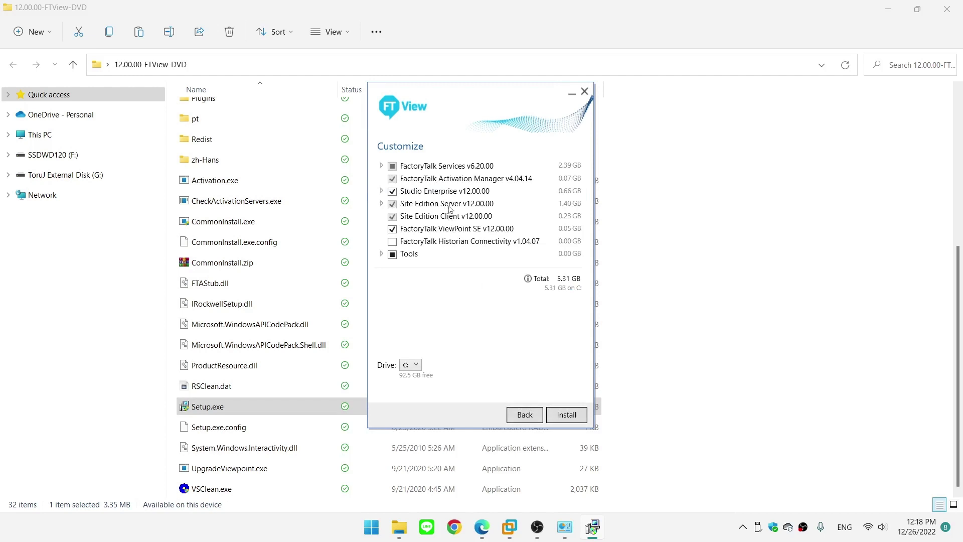
{"action": "left_click", "coordinate": [393, 192]}
{"action": "left_click", "coordinate": [394, 194]}
{"action": "left_click", "coordinate": [522, 416]}
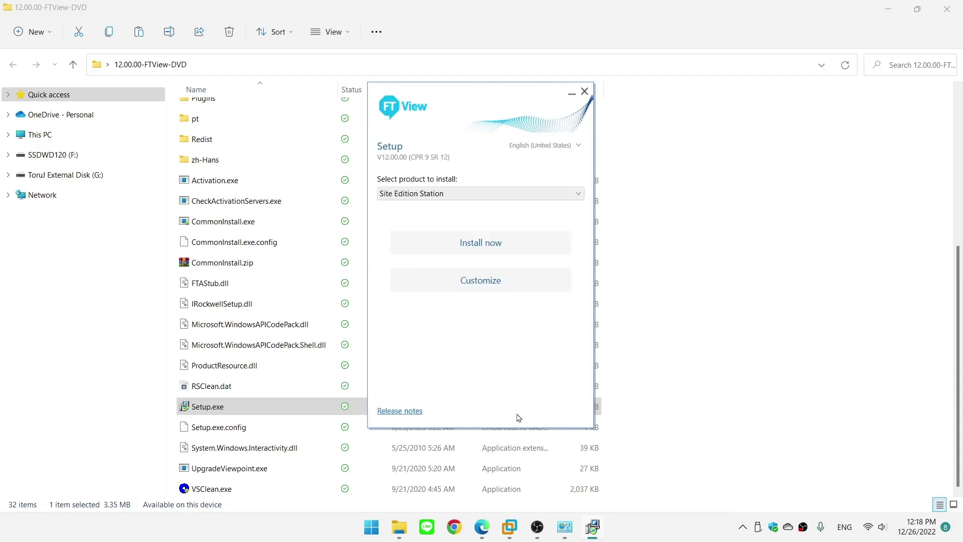
Choose FactoryTalk ViewPoint SE as the product, examine its customizable components and return to the product selection
{"action": "left_click", "coordinate": [468, 196]}
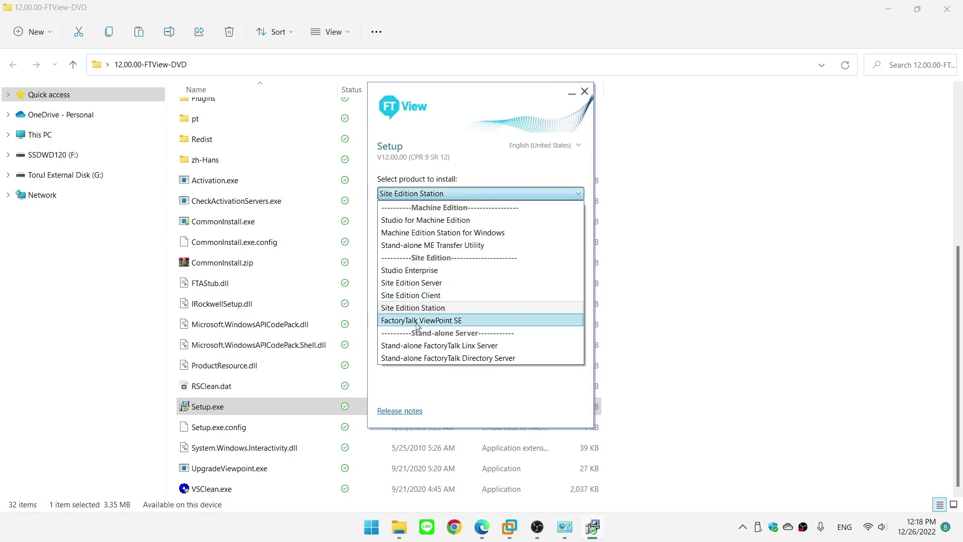
{"action": "left_click", "coordinate": [454, 323]}
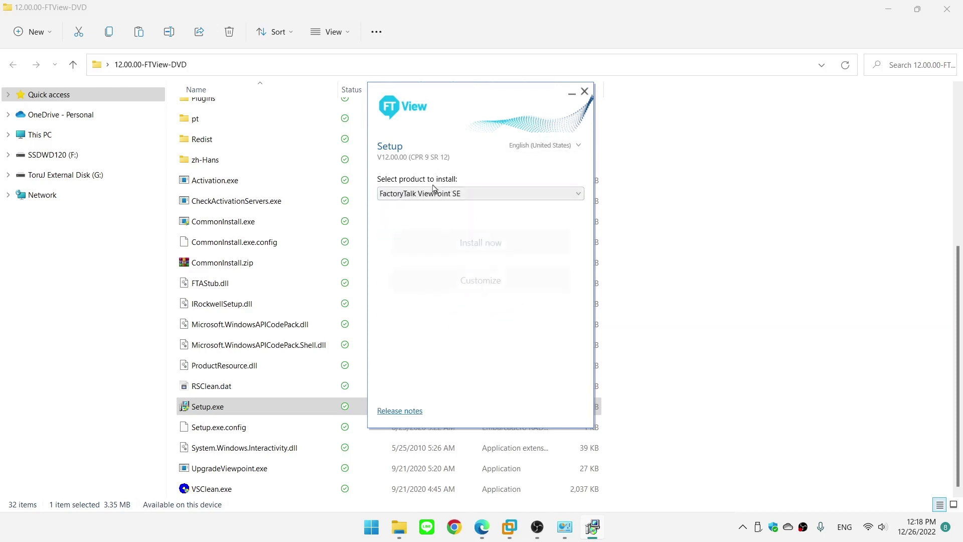
{"action": "left_click", "coordinate": [478, 284]}
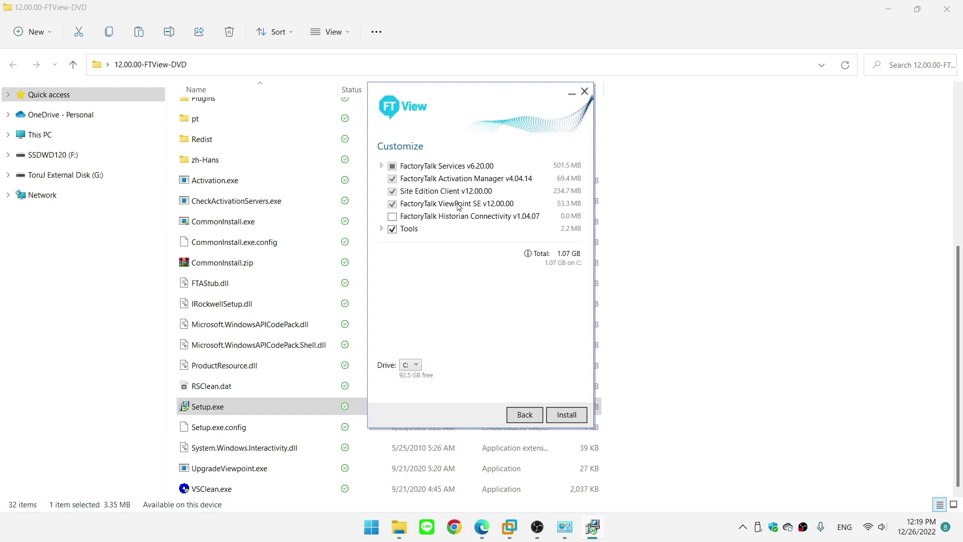
{"action": "left_click", "coordinate": [523, 415]}
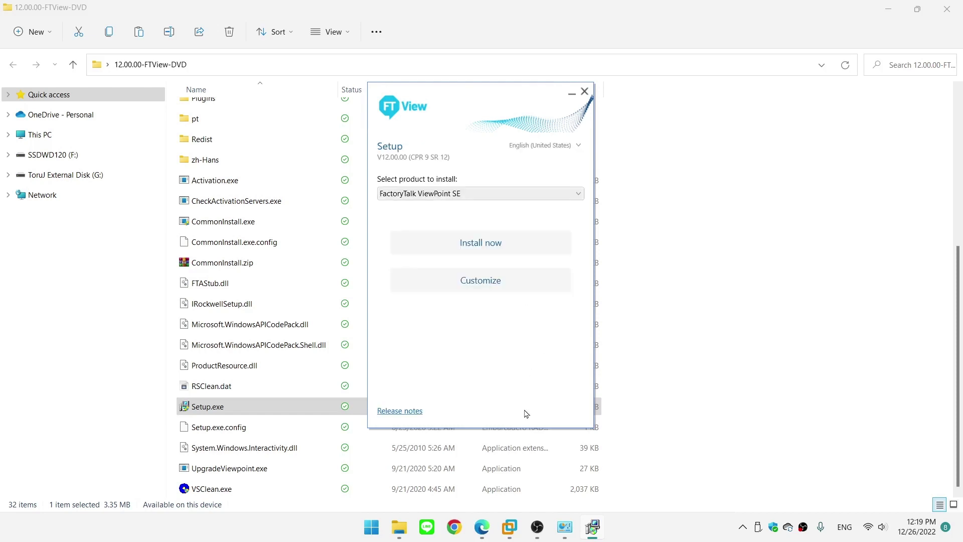
Choose Site Edition Station again, re-examine its customizable components and return to the product selection
{"action": "left_click", "coordinate": [471, 194]}
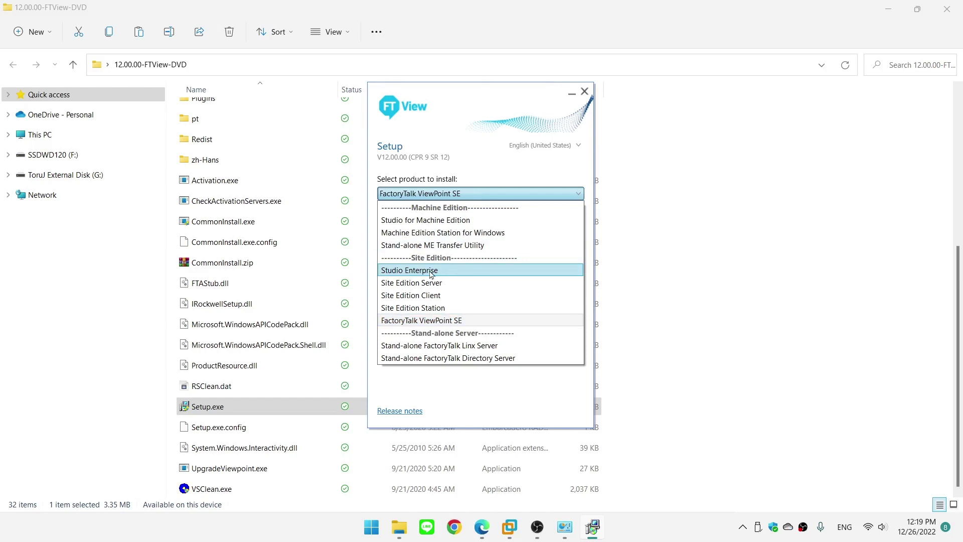
{"action": "left_click", "coordinate": [427, 310]}
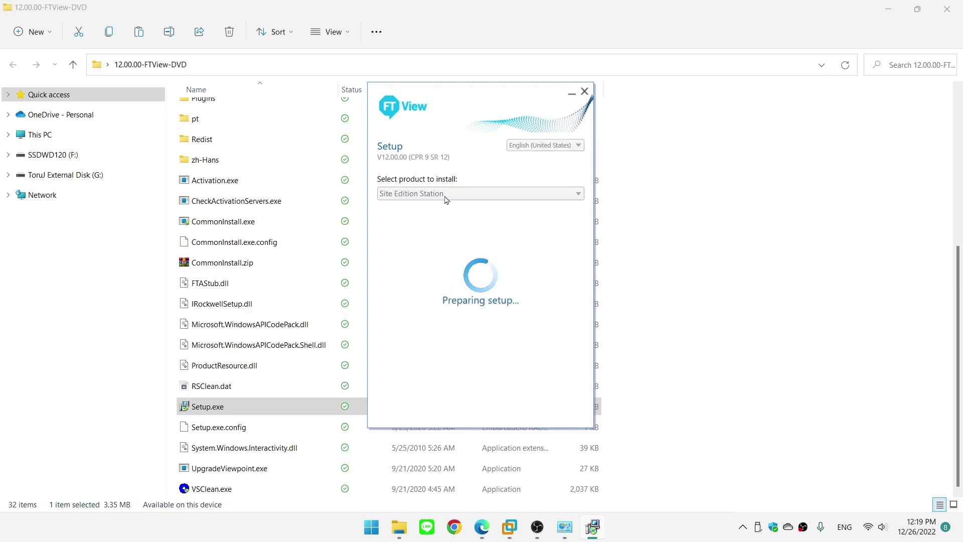
{"action": "left_click", "coordinate": [469, 281]}
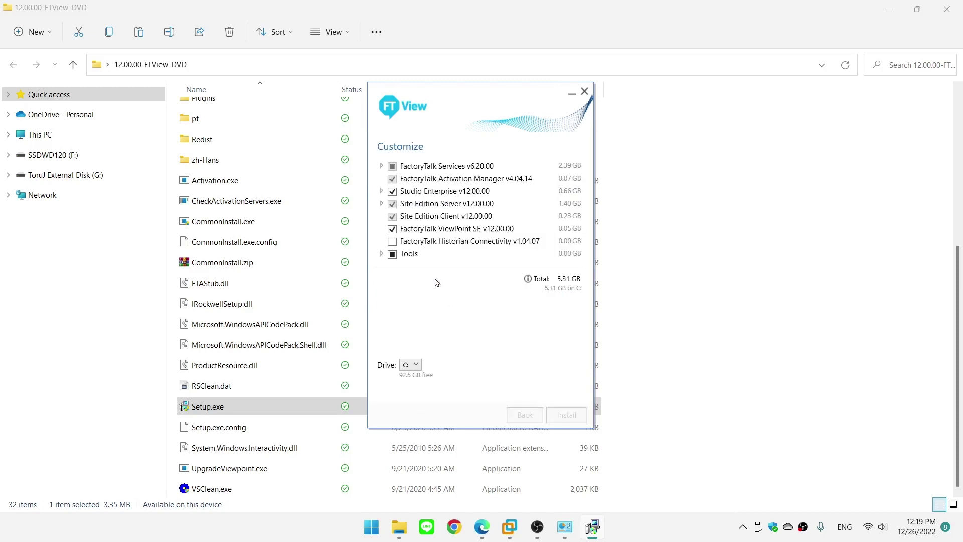
{"action": "left_click", "coordinate": [517, 414]}
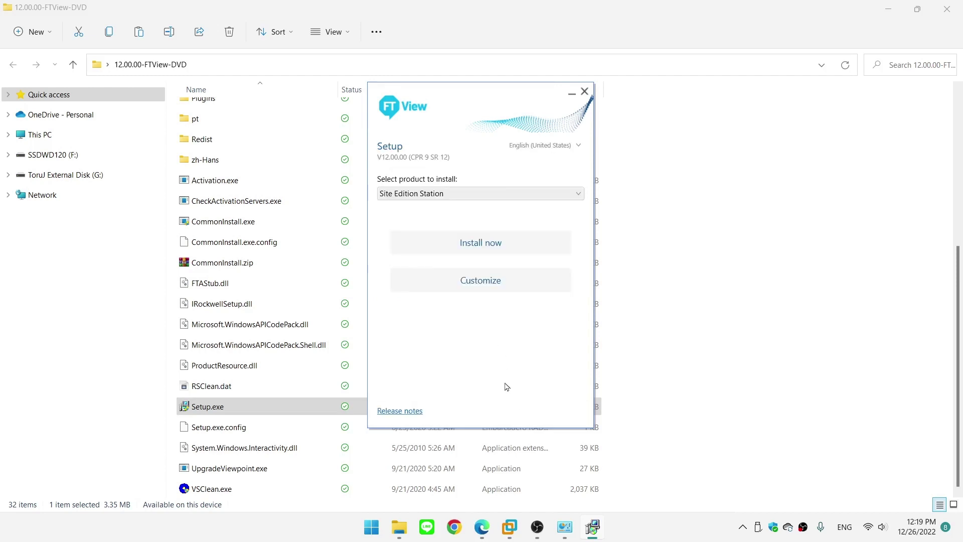
Choose Studio Enterprise as the product to install and open its customization
{"action": "left_click", "coordinate": [434, 197]}
{"action": "left_click", "coordinate": [426, 269]}
{"action": "left_click", "coordinate": [479, 288]}
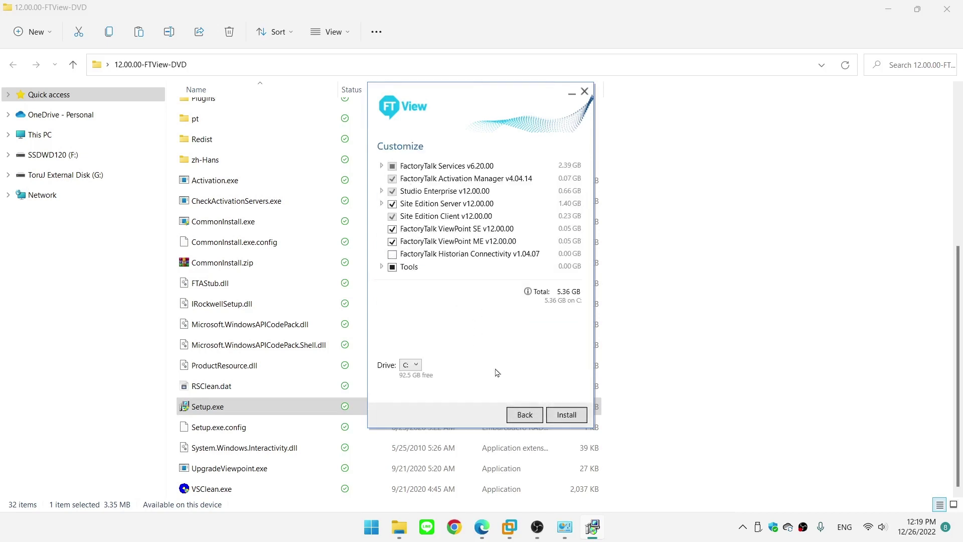
Choose Stand-alone FactoryTalk Linx Server as the product, examine the FactoryTalk Services v6.20.00 components in its customization and return to the product selection
{"action": "left_click", "coordinate": [524, 415]}
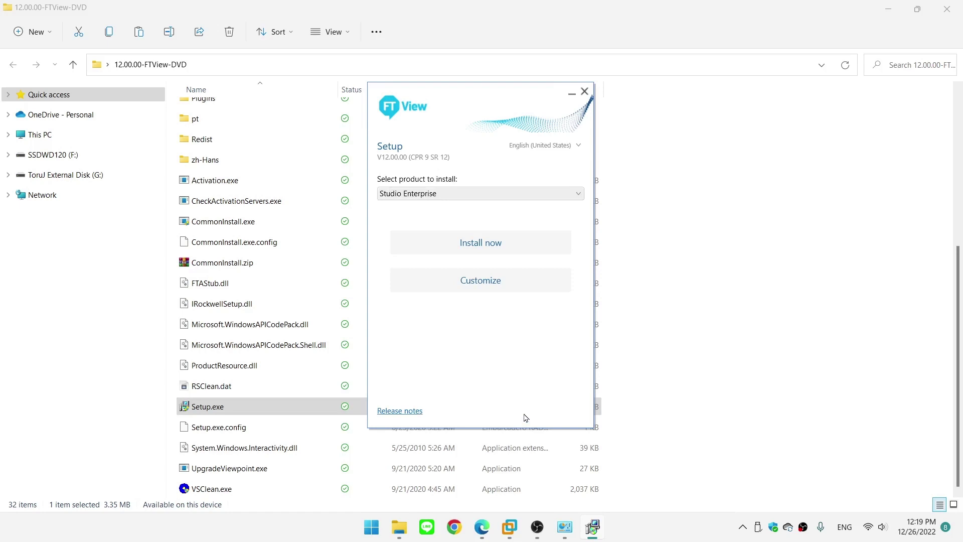
{"action": "left_click", "coordinate": [474, 194]}
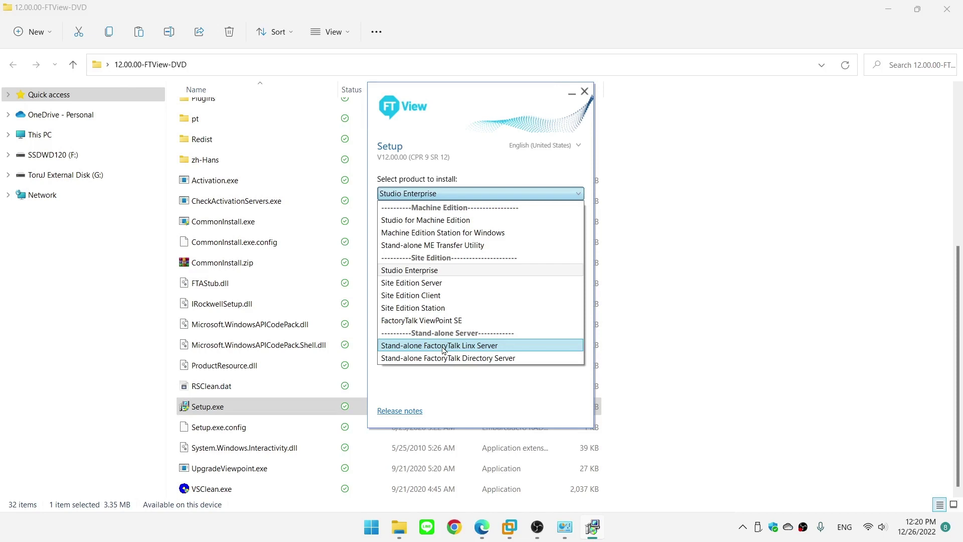
{"action": "left_click", "coordinate": [424, 350]}
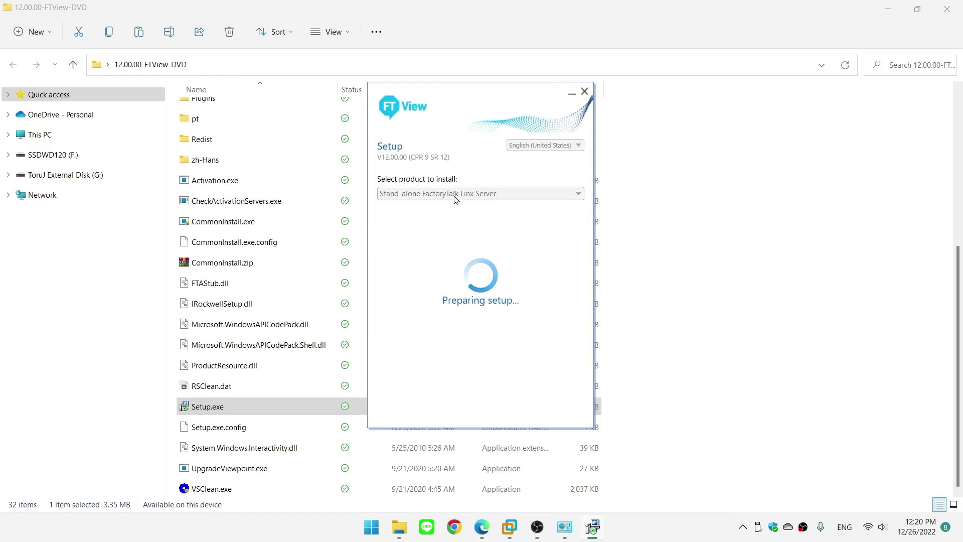
{"action": "left_click", "coordinate": [458, 277]}
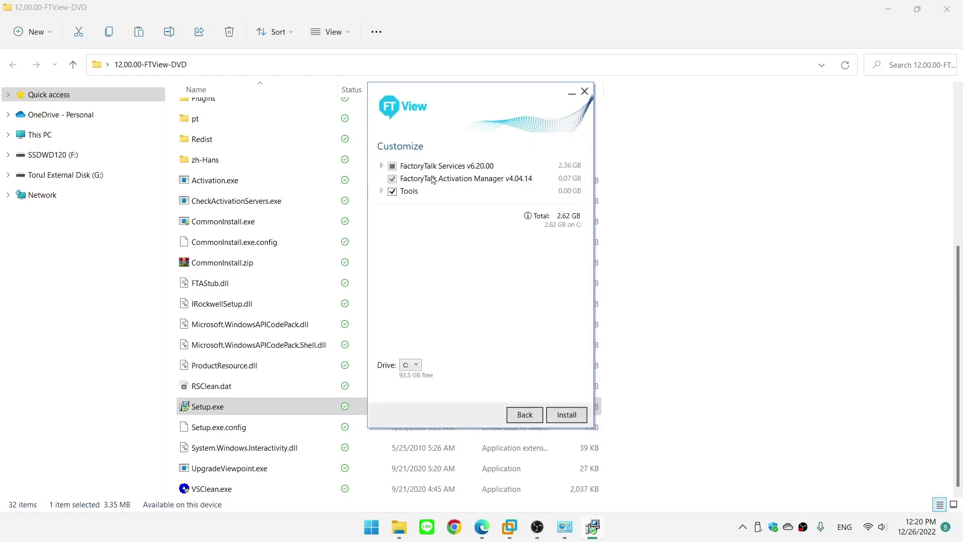
{"action": "left_click", "coordinate": [387, 167]}
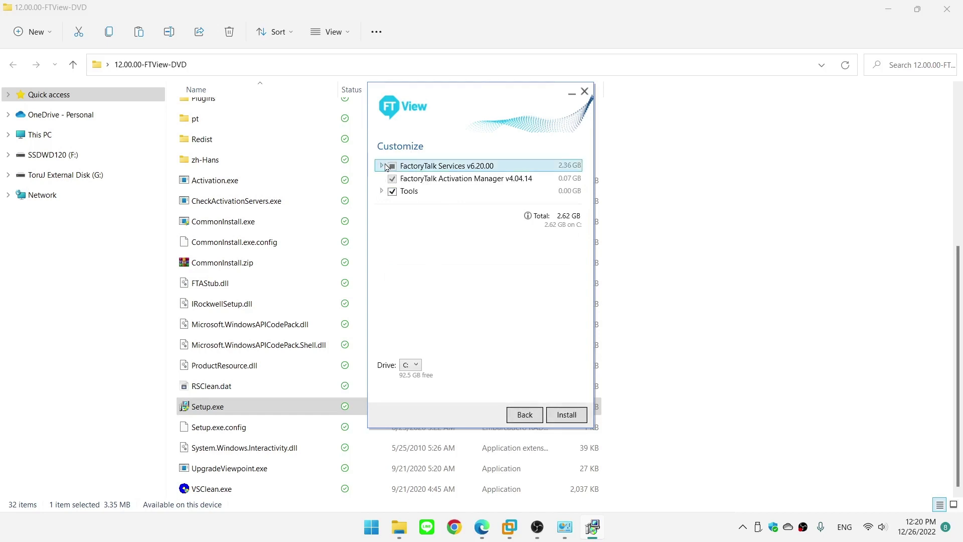
{"action": "left_click", "coordinate": [383, 166]}
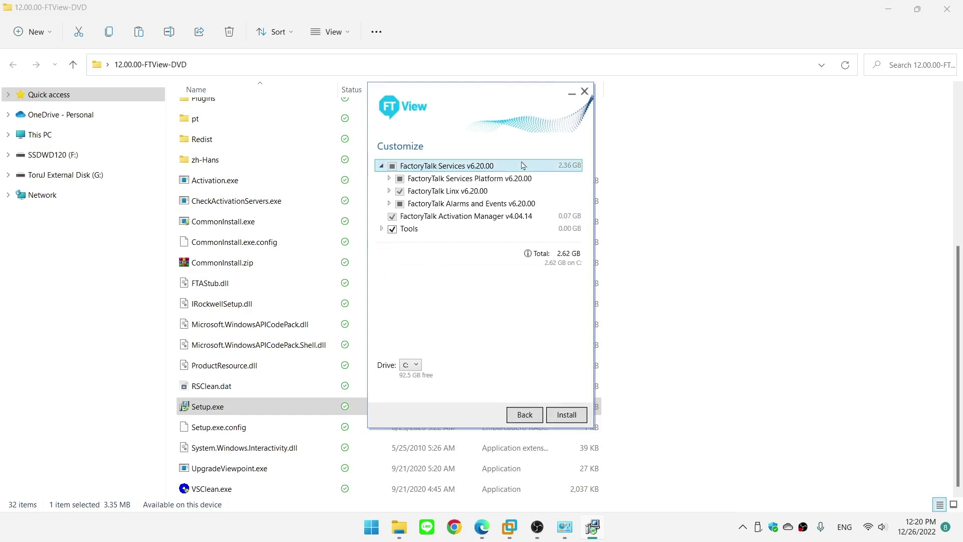
{"action": "left_click", "coordinate": [524, 415]}
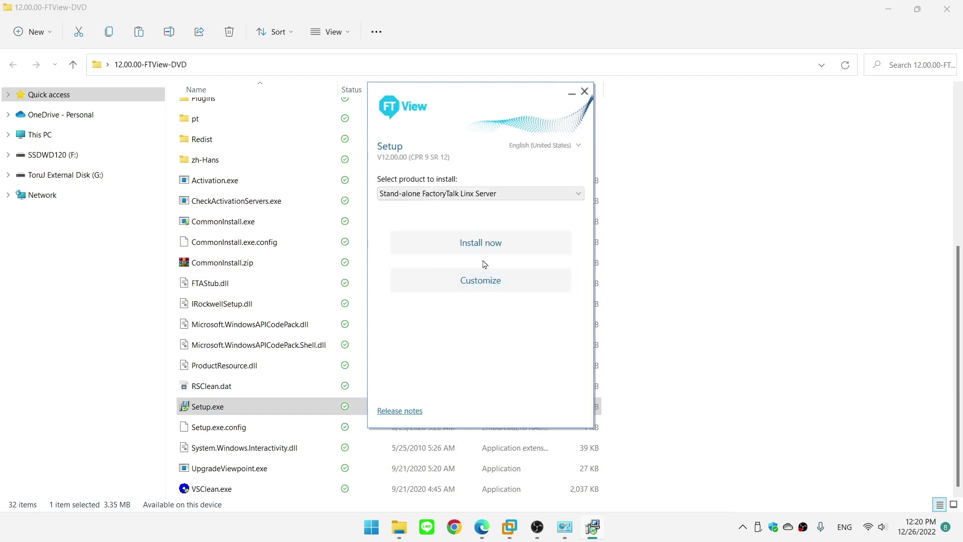
Choose Stand-alone FactoryTalk Directory Server as the product, examine its customizable components and return to the product selection
{"action": "left_click", "coordinate": [480, 194]}
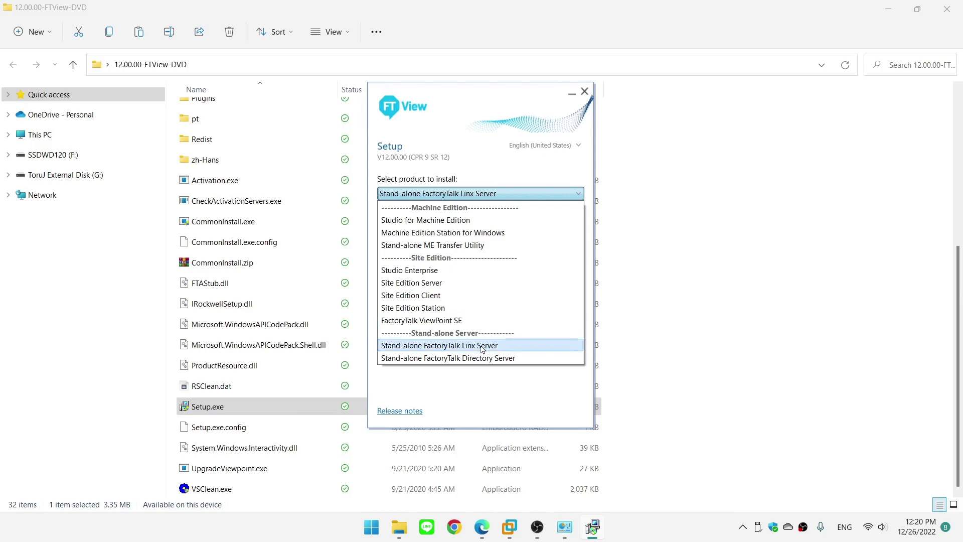
{"action": "left_click", "coordinate": [460, 358]}
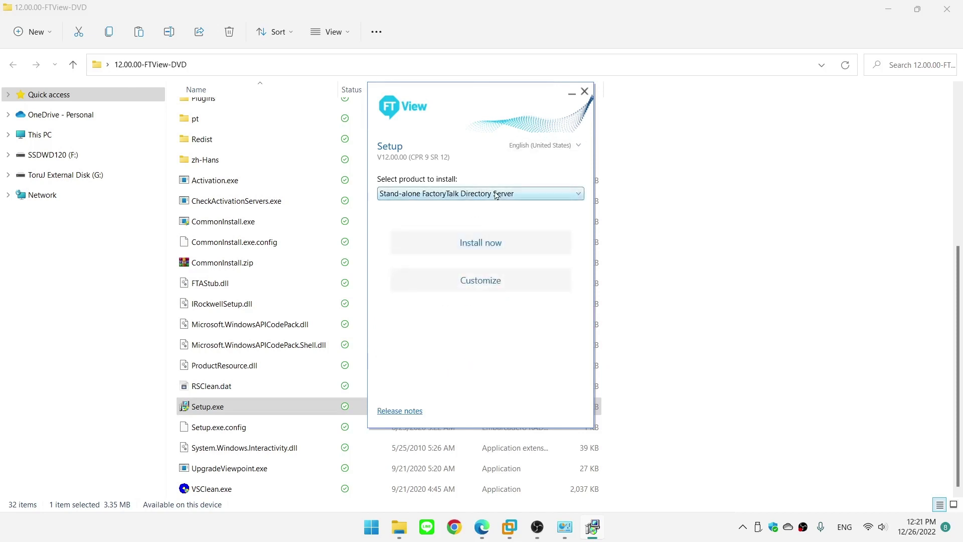
{"action": "left_click", "coordinate": [483, 280]}
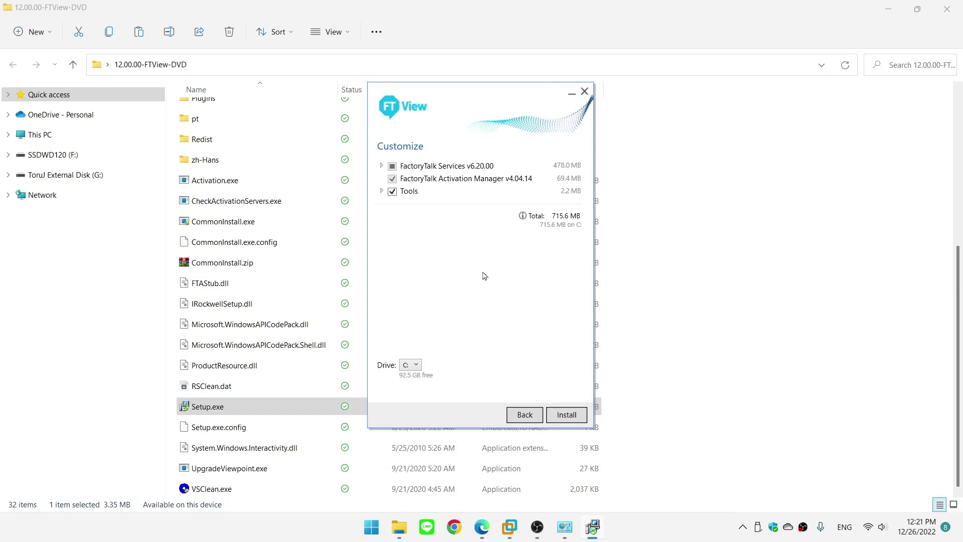
{"action": "left_click", "coordinate": [524, 414]}
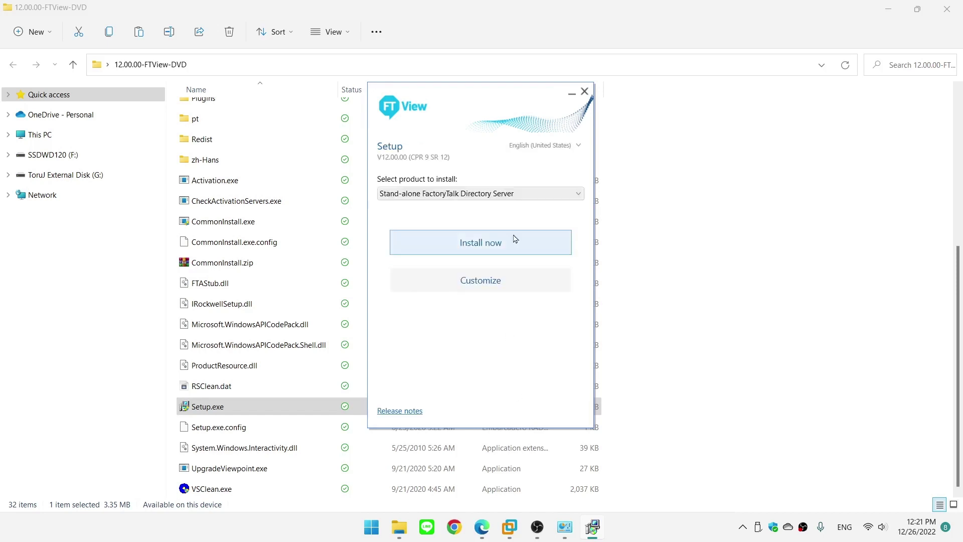
Review the Machine Edition, Site Edition and Stand-alone Server products available for installation
{"action": "left_click", "coordinate": [508, 196]}
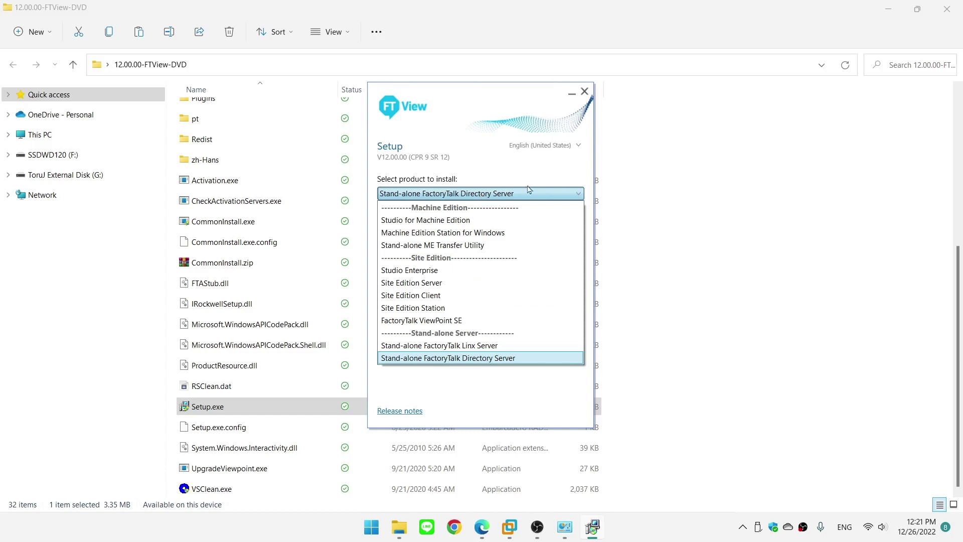
{"action": "left_click", "coordinate": [498, 195]}
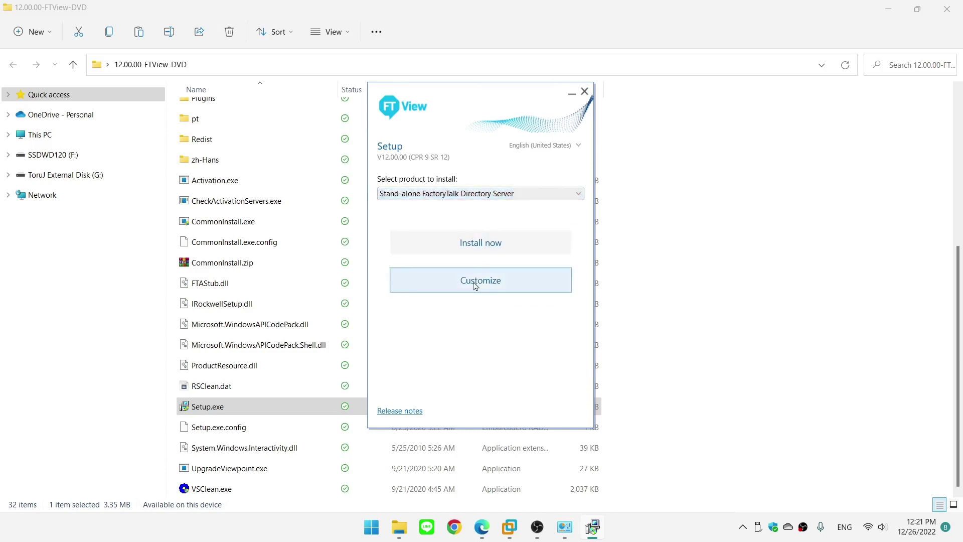
{"action": "left_click", "coordinate": [484, 196]}
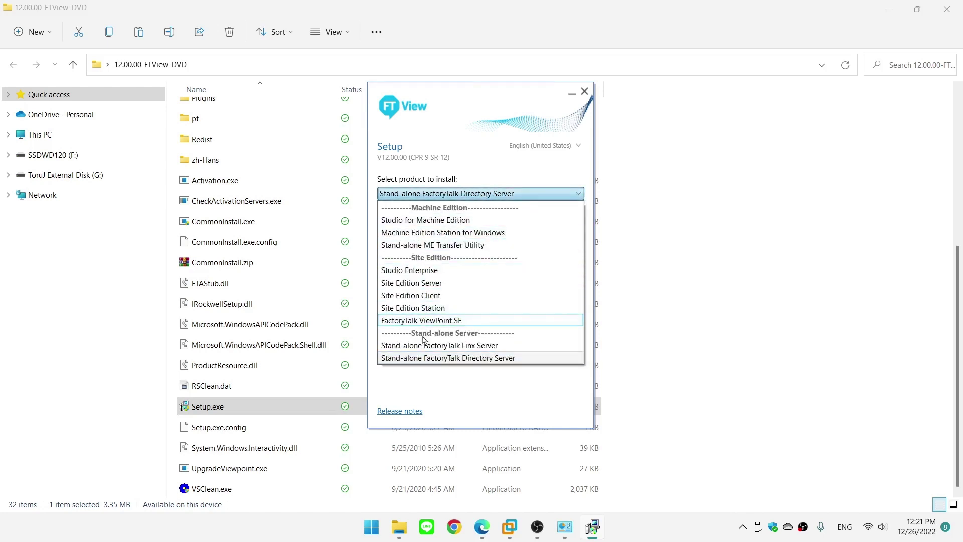